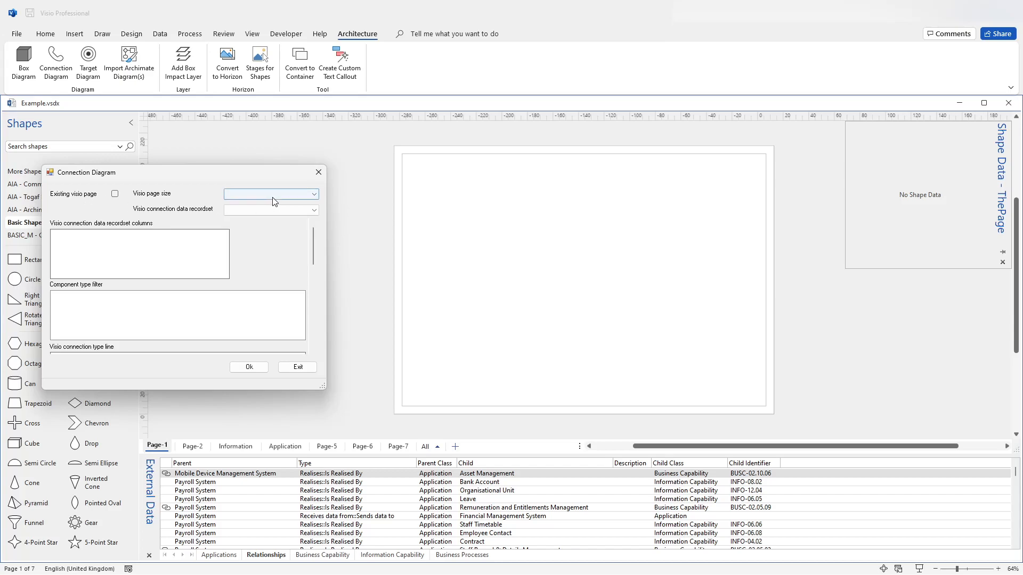
# Set the connection diagram's Visio page size to A2 and its connection data recordset to Relationships.
pyautogui.click(314, 194)
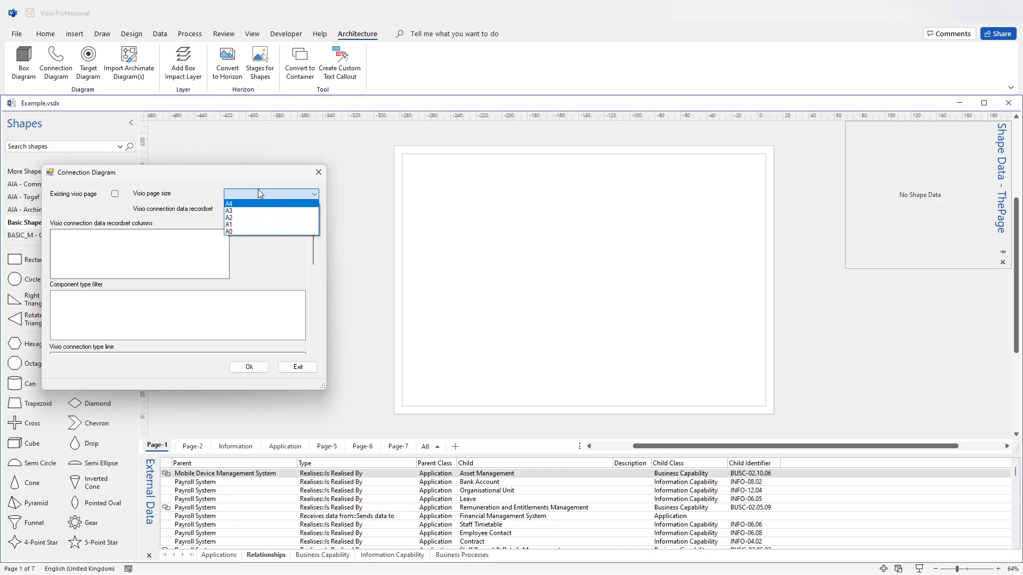
pyautogui.click(257, 218)
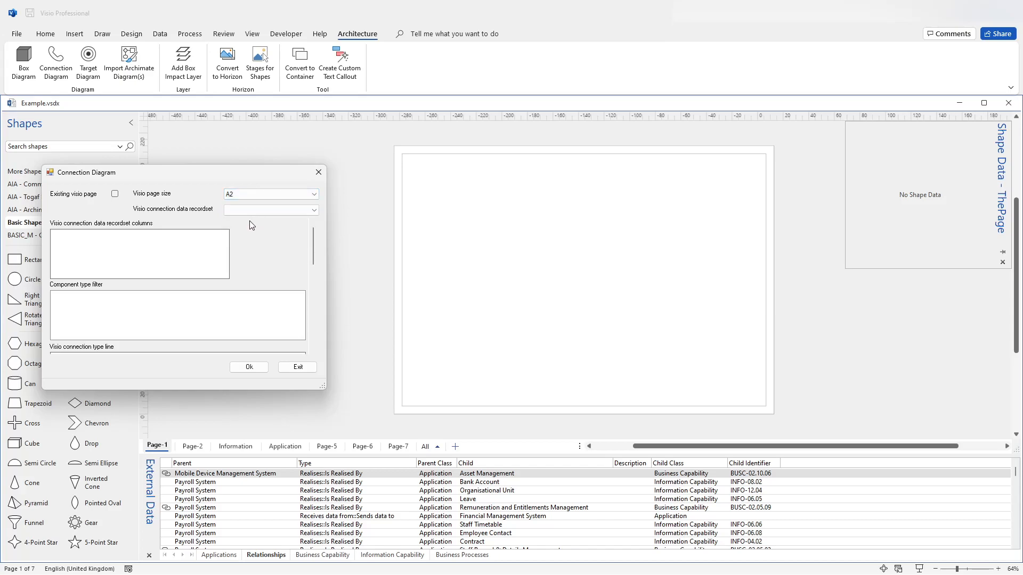
pyautogui.click(316, 208)
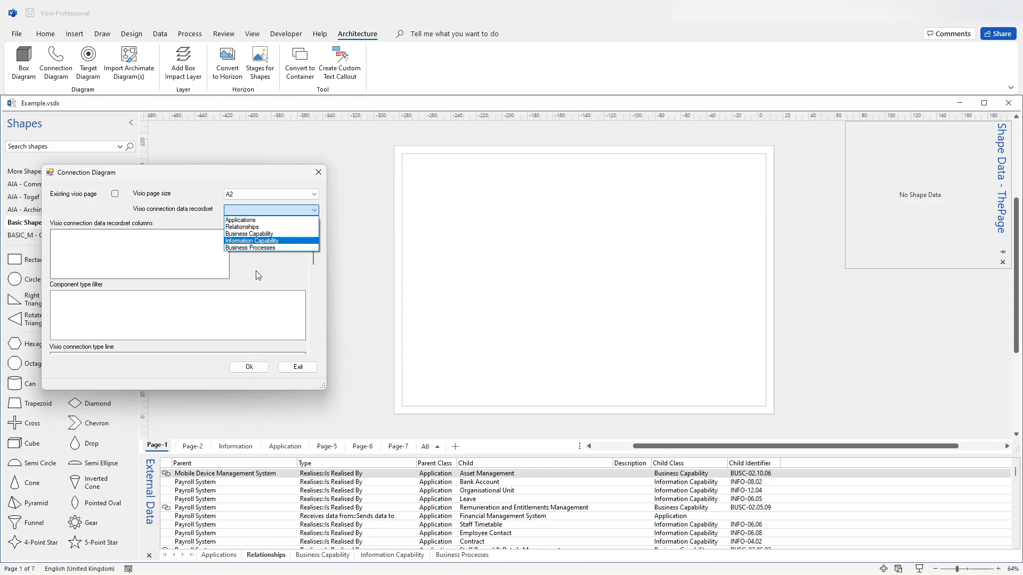
pyautogui.click(246, 228)
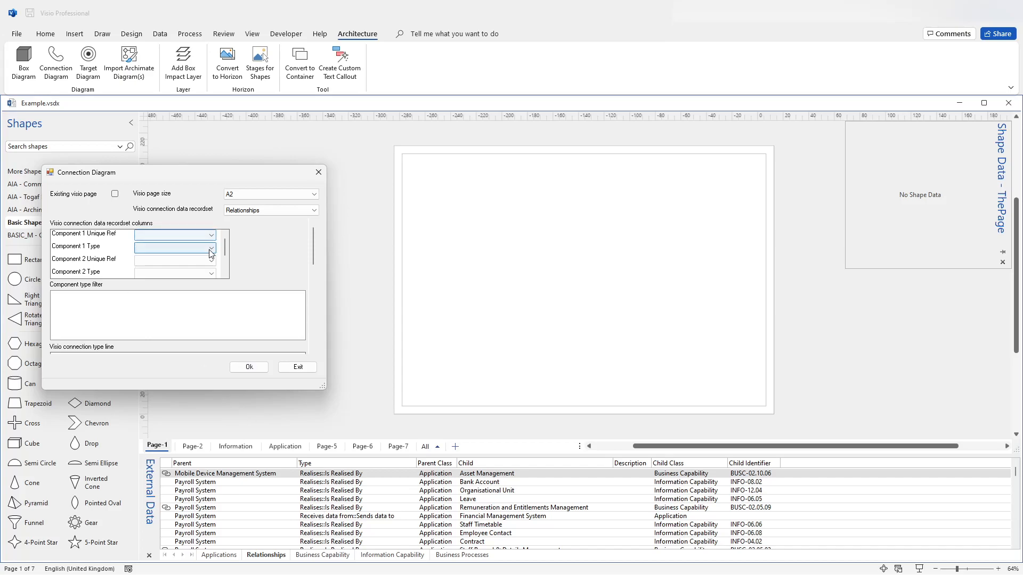
# Map Component 1 Unique Ref to the Parent column and Component 1 Type to the Parent Class column.
pyautogui.moveTo(225, 249)
pyautogui.mouseDown()
pyautogui.moveTo(226, 257)
pyautogui.moveTo(234, 235)
pyautogui.mouseUp()
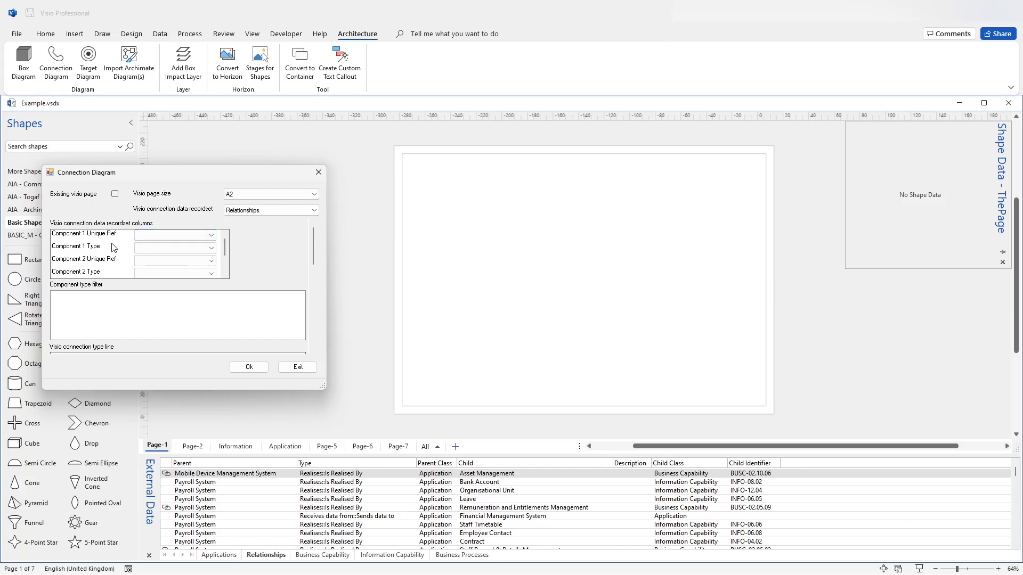
pyautogui.click(211, 236)
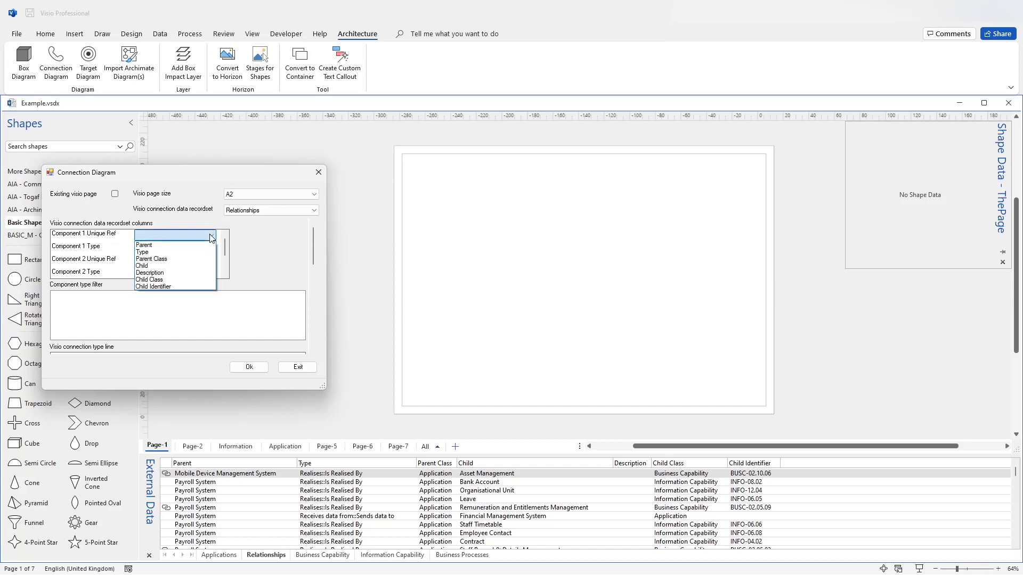
pyautogui.click(154, 245)
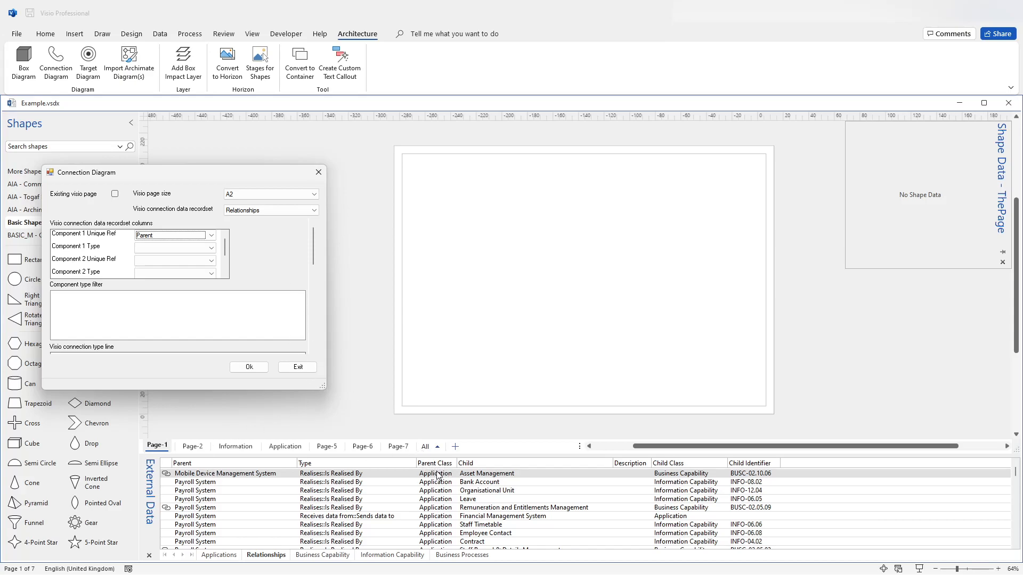
pyautogui.click(212, 248)
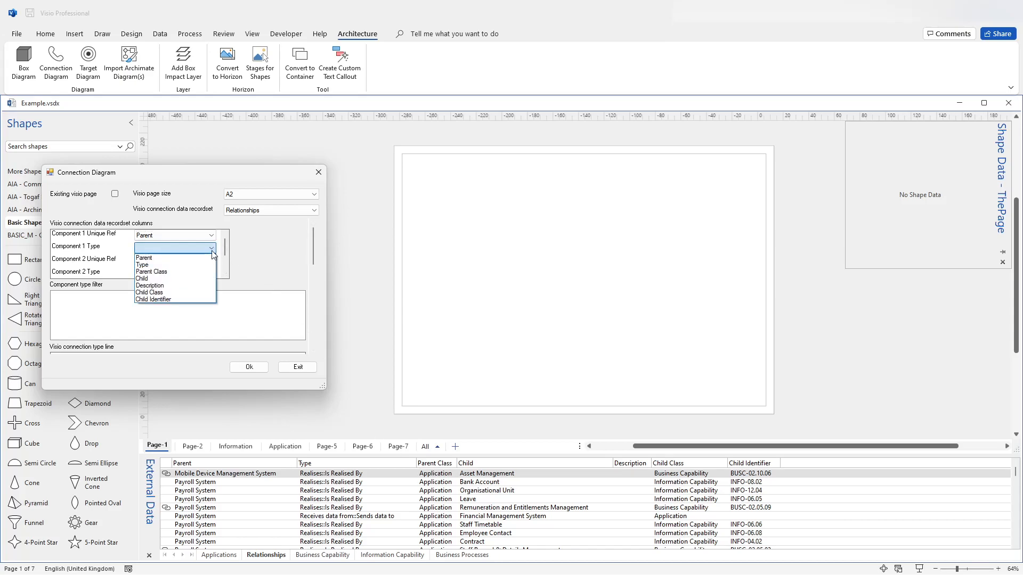
pyautogui.click(189, 273)
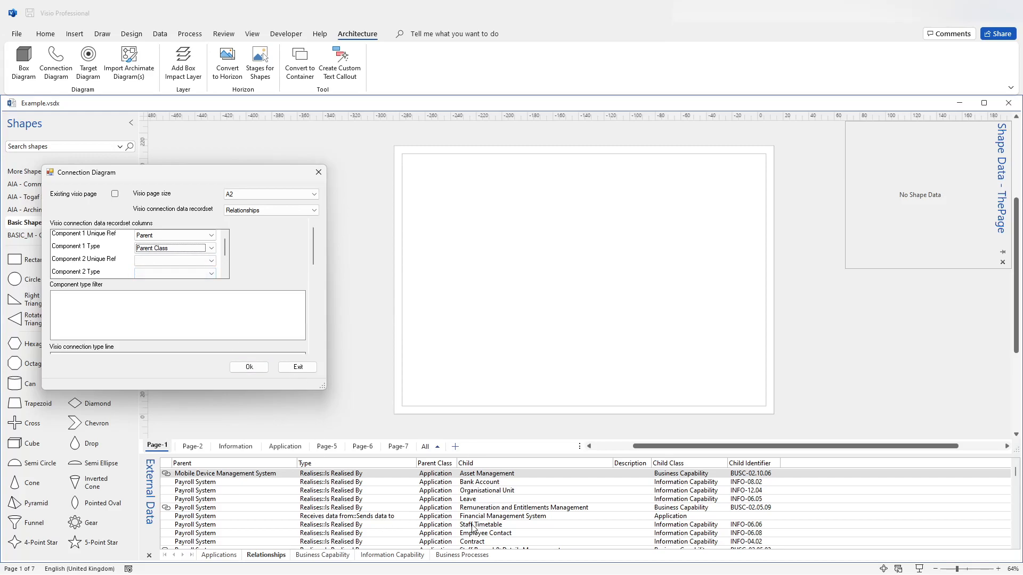
# Map Component 2 Unique Ref to the Child column and Component 2 Type to the Child Class column.
pyautogui.click(201, 261)
pyautogui.click(181, 291)
pyautogui.moveTo(223, 252); pyautogui.dragTo(227, 260)
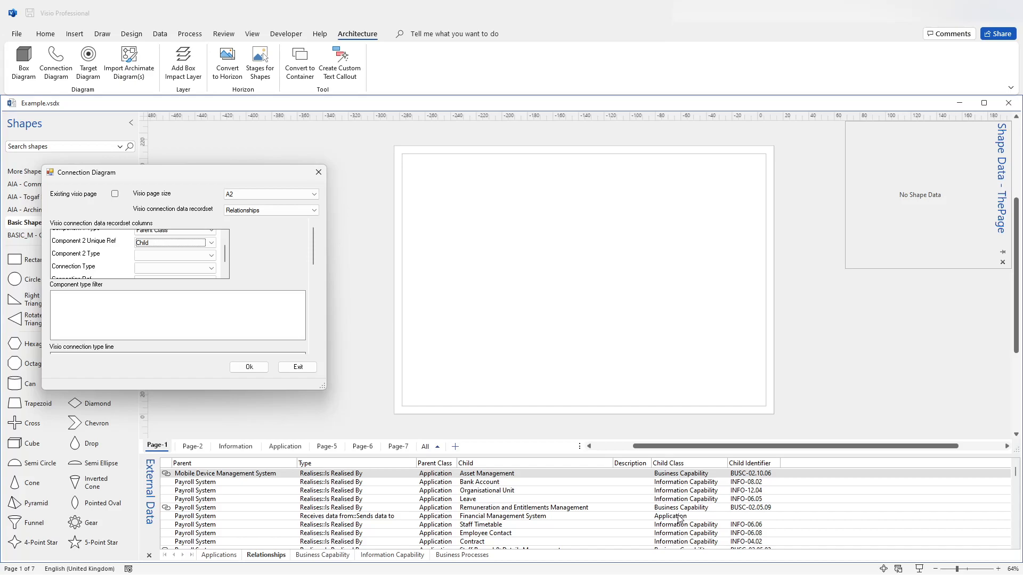
pyautogui.click(212, 256)
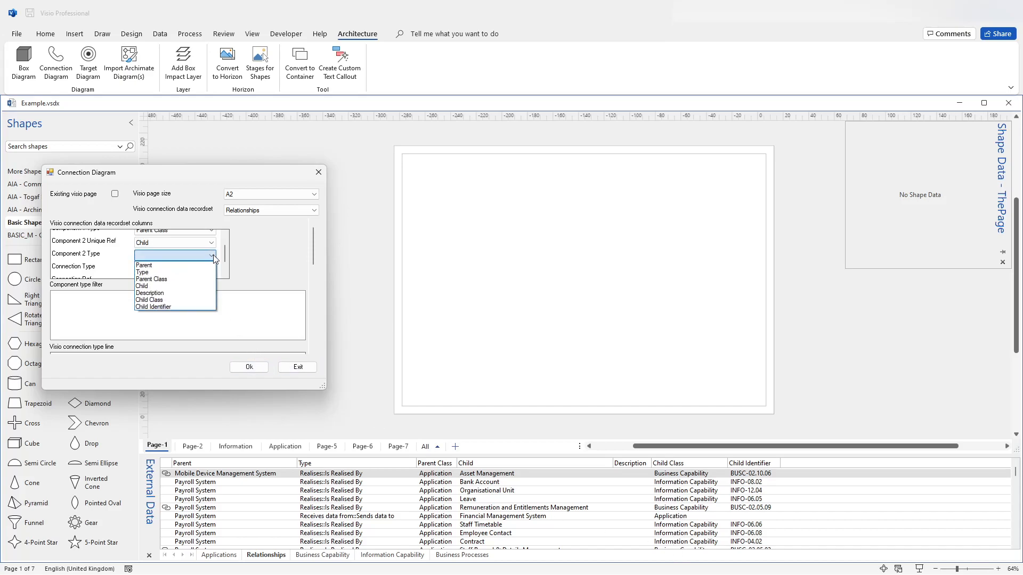
pyautogui.click(169, 300)
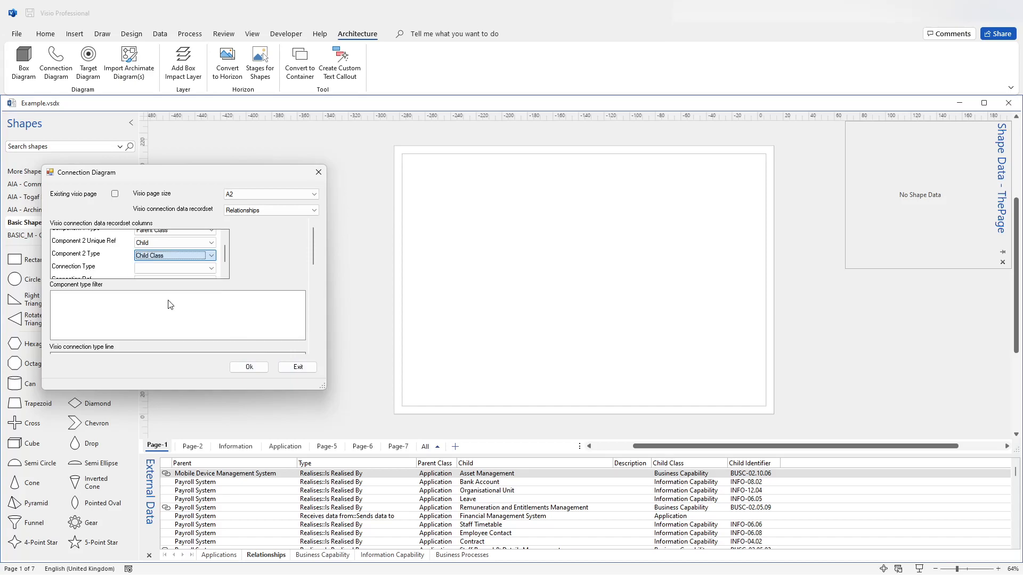
# Map the Connection Type of the connection data recordset to the Type column.
pyautogui.moveTo(226, 263); pyautogui.dragTo(225, 271)
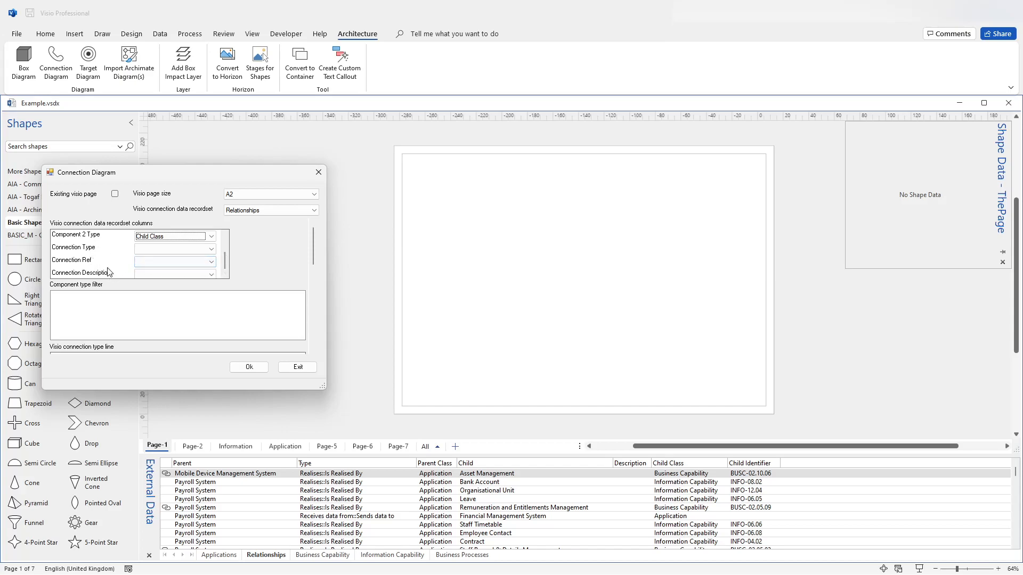
pyautogui.moveTo(103, 273)
pyautogui.click(197, 249)
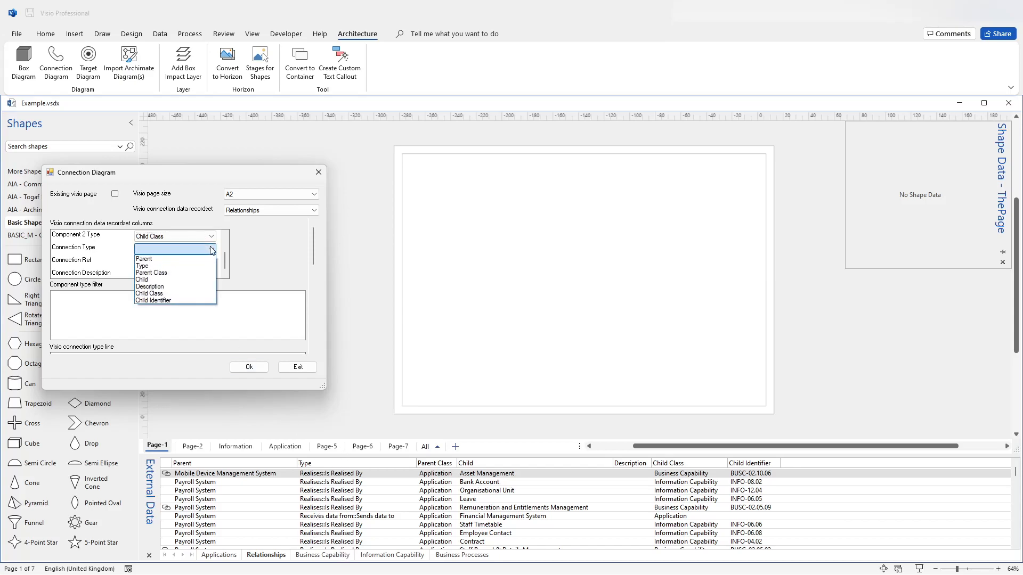
pyautogui.click(191, 267)
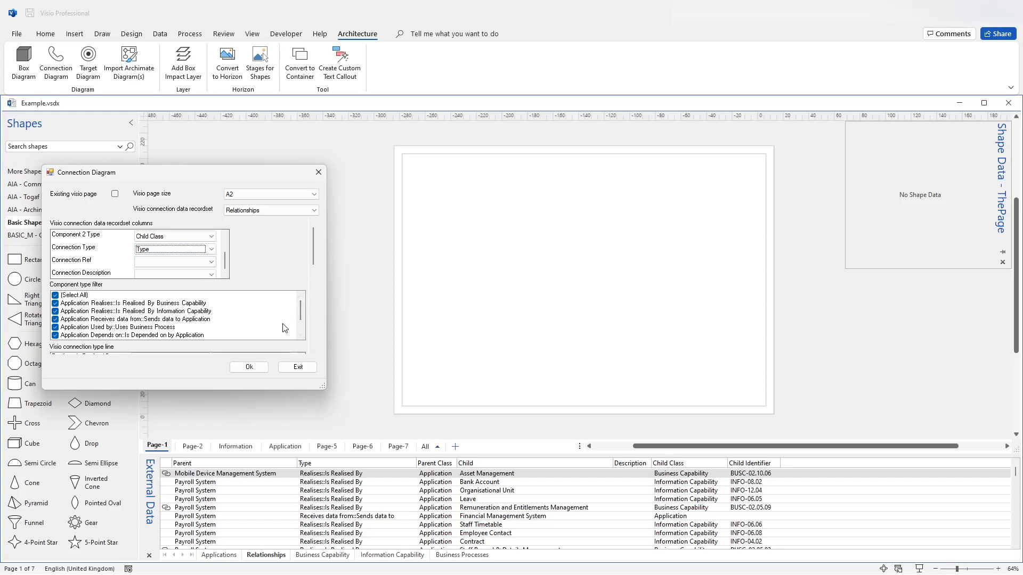
# Restrict the component type filter to only Application Realises::Is Realised By Business Capability.
pyautogui.moveTo(303, 311)
pyautogui.mouseDown()
pyautogui.moveTo(303, 320)
pyautogui.moveTo(305, 308)
pyautogui.mouseUp()
pyautogui.moveTo(301, 316); pyautogui.dragTo(306, 327)
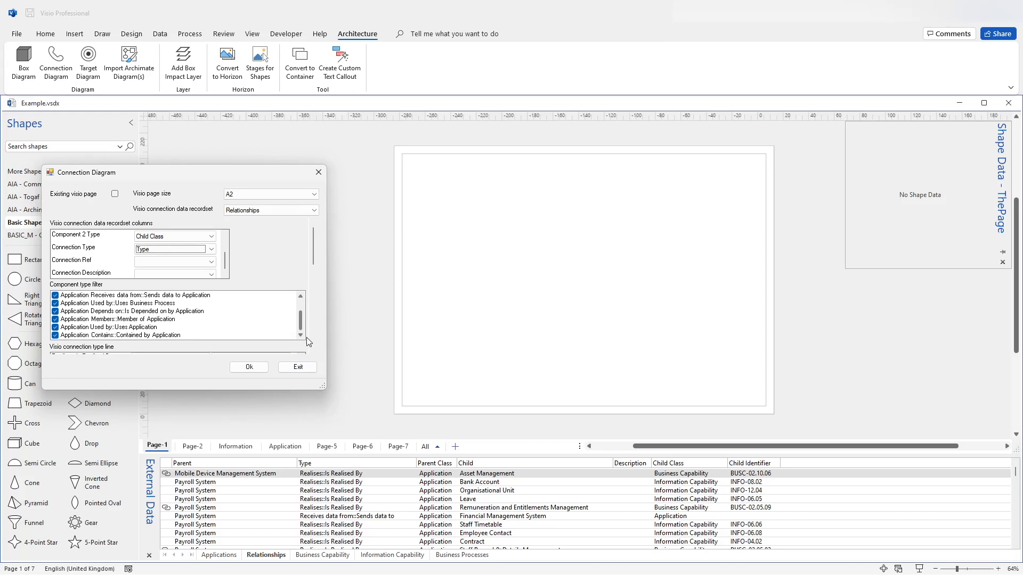
pyautogui.moveTo(311, 326); pyautogui.dragTo(311, 317)
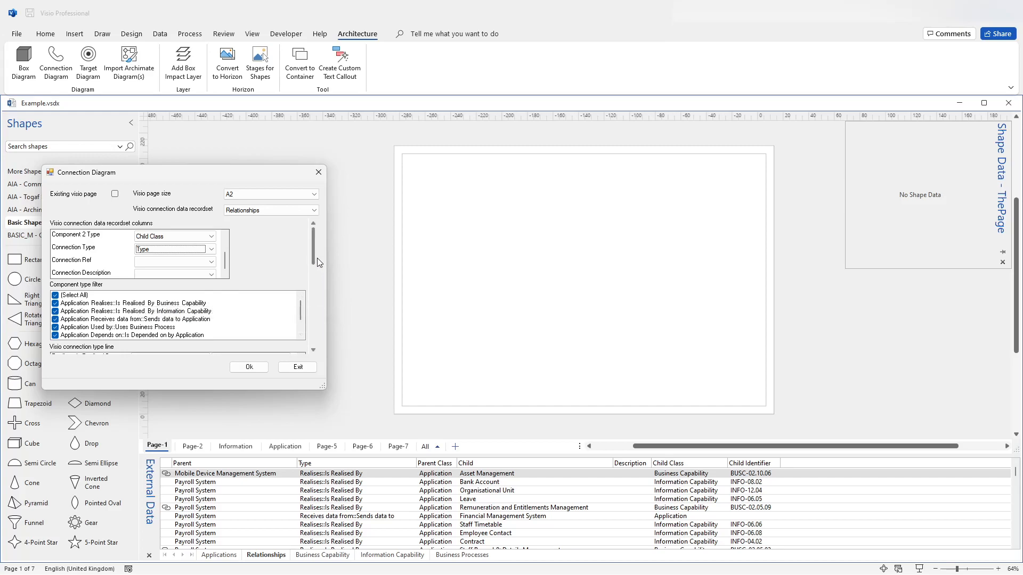
pyautogui.moveTo(312, 260); pyautogui.dragTo(321, 237)
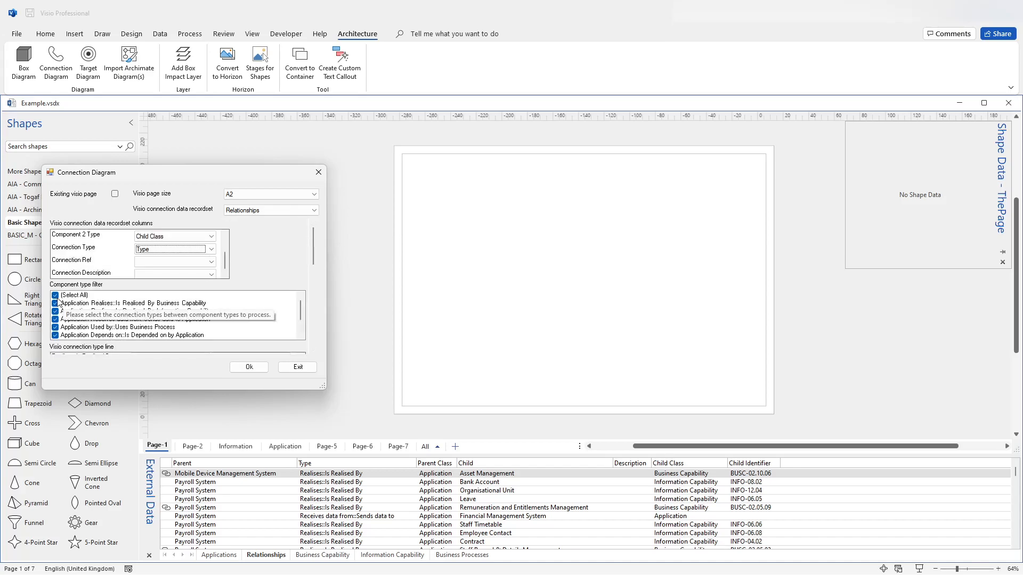
pyautogui.click(56, 296)
pyautogui.click(56, 296)
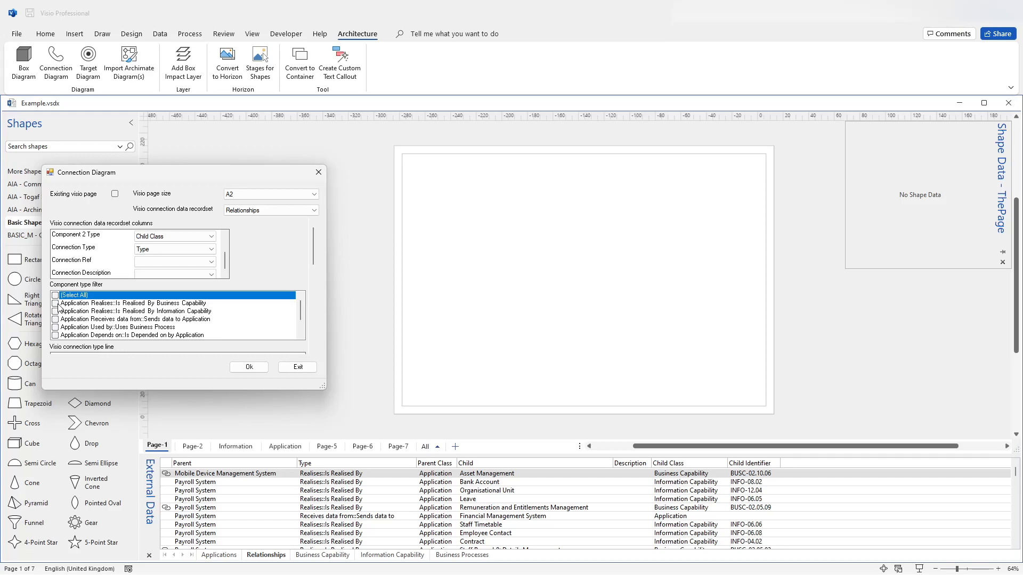
pyautogui.click(55, 304)
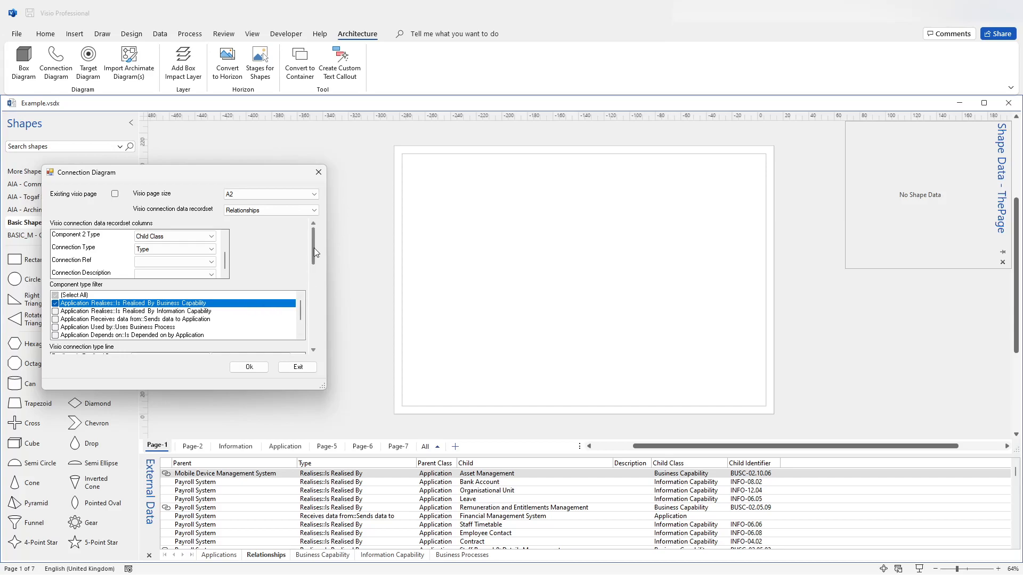
# Assign the Realization line from the AIA - Archimate Stencil to the Realises::Is Realised By connection type.
pyautogui.moveTo(315, 248)
pyautogui.mouseDown()
pyautogui.moveTo(321, 309)
pyautogui.moveTo(324, 265)
pyautogui.mouseUp()
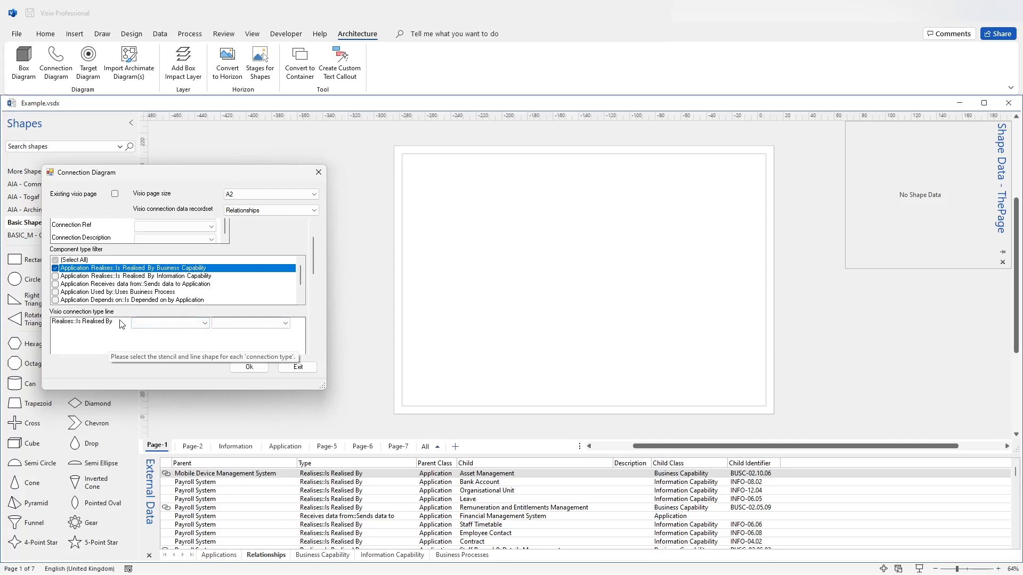
pyautogui.click(205, 324)
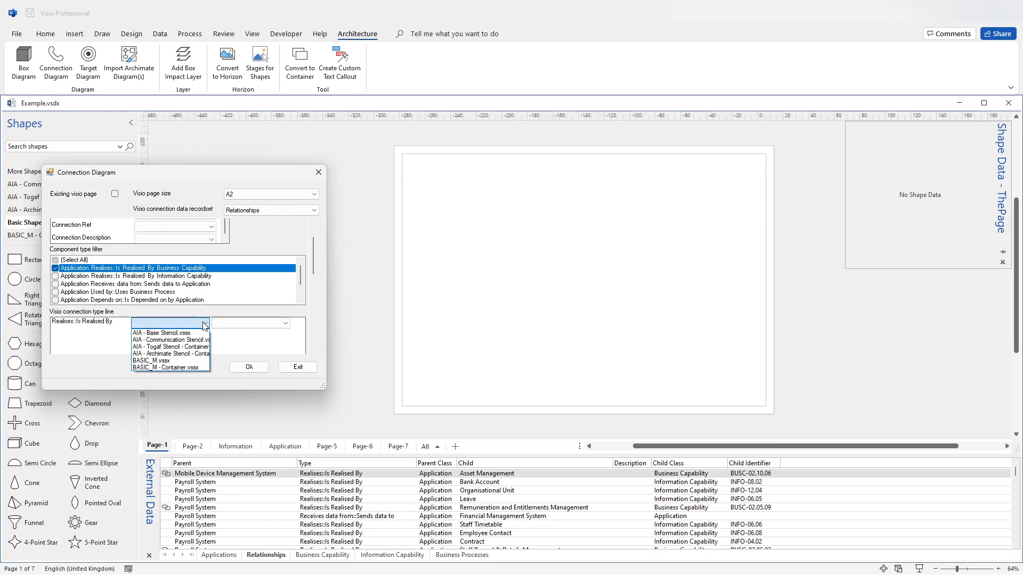
pyautogui.click(202, 358)
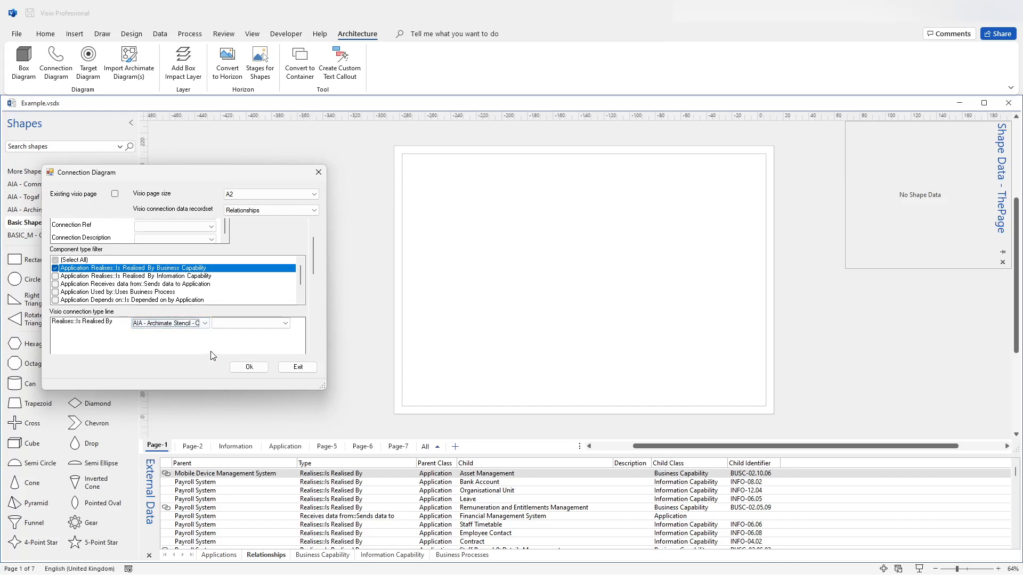
pyautogui.click(286, 324)
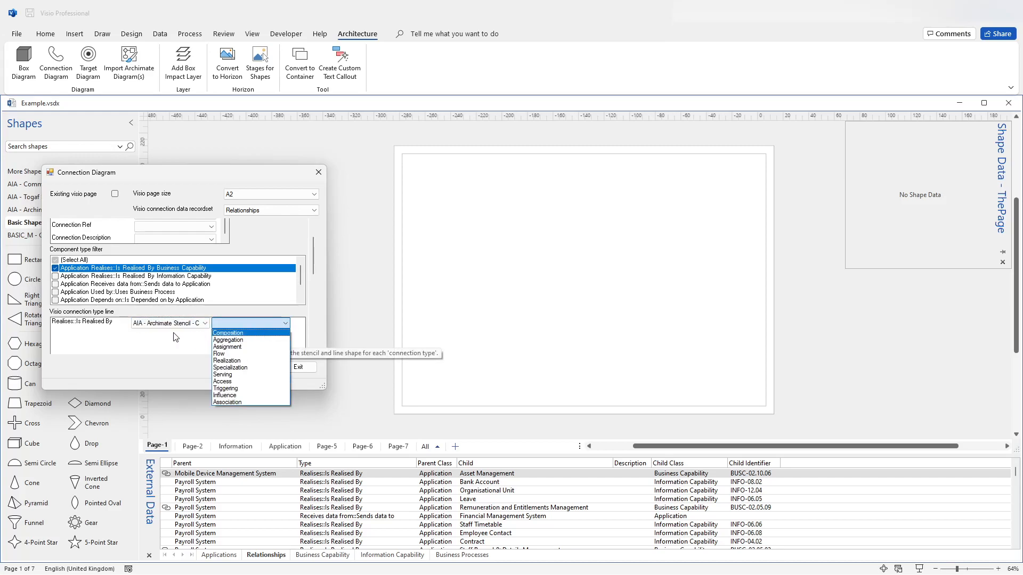
pyautogui.click(227, 360)
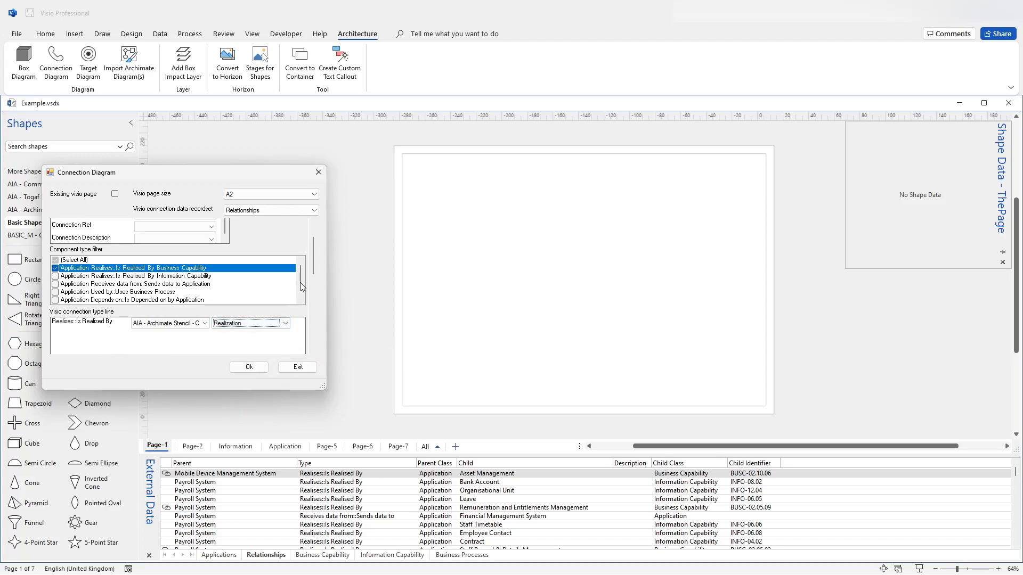
# Link the Application component type to the Applications recordset, using Name as the unique ref matching column.
pyautogui.moveTo(315, 267); pyautogui.dragTo(312, 302)
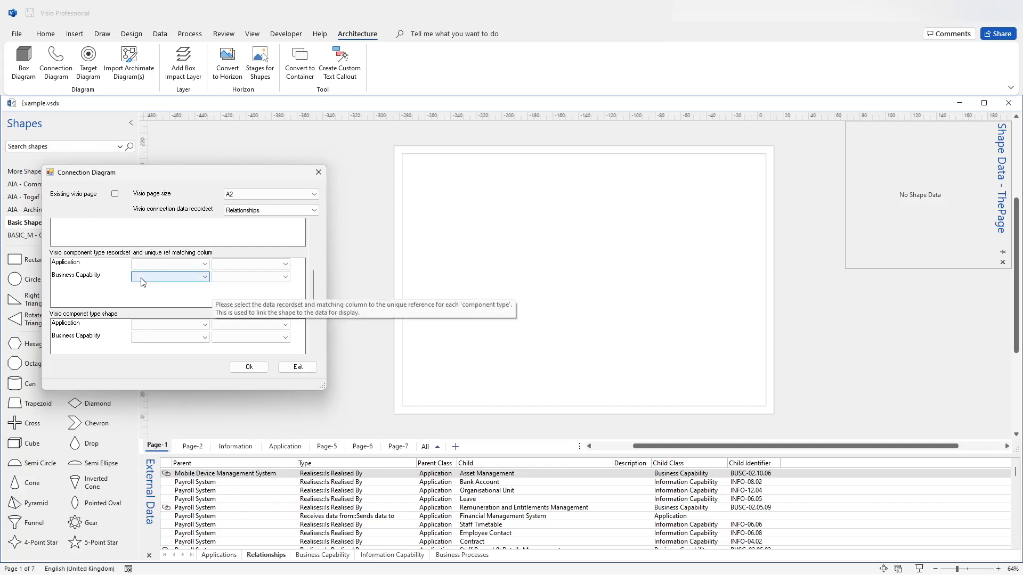
pyautogui.click(205, 264)
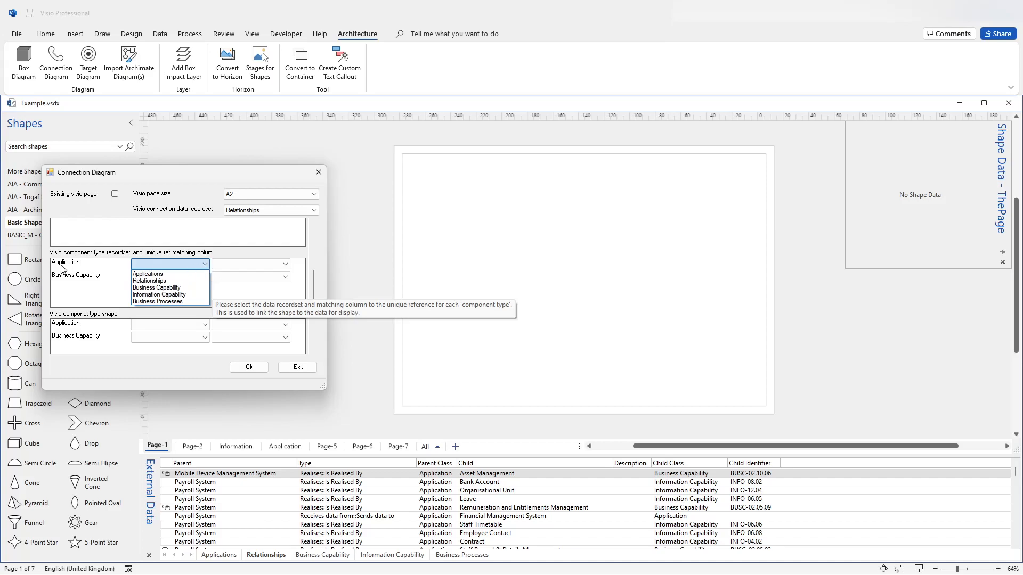
pyautogui.click(148, 274)
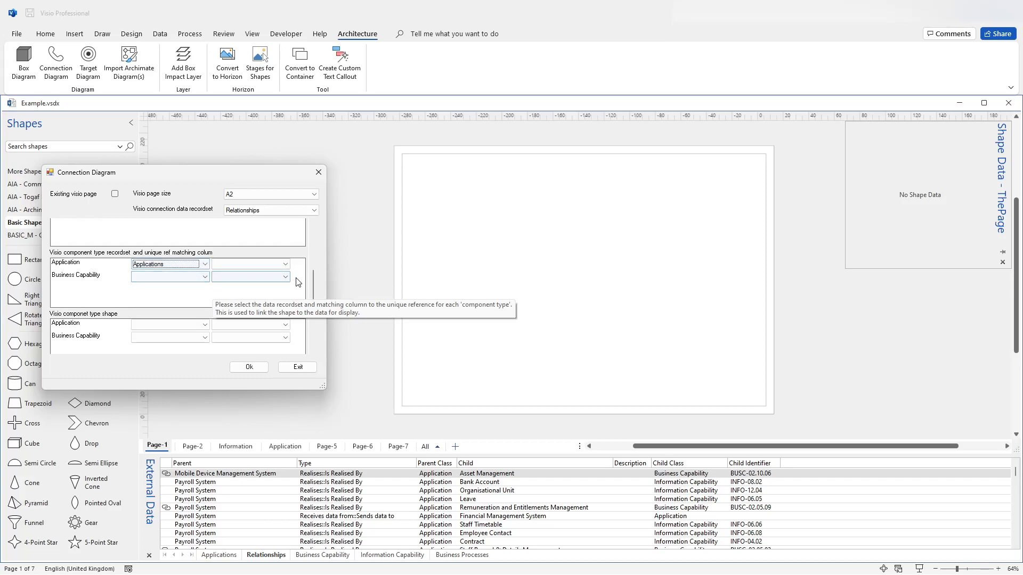
pyautogui.click(286, 264)
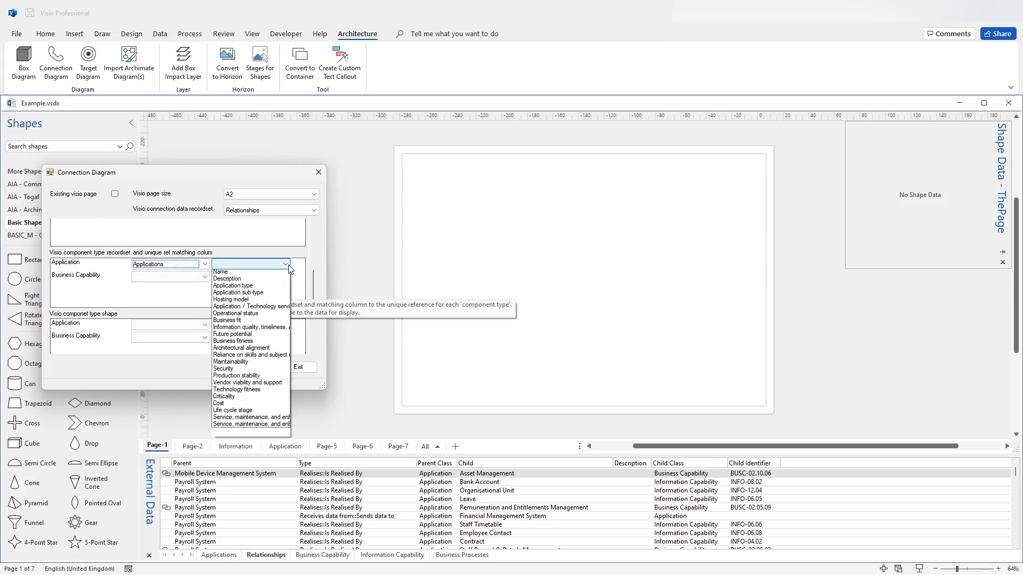
pyautogui.click(287, 266)
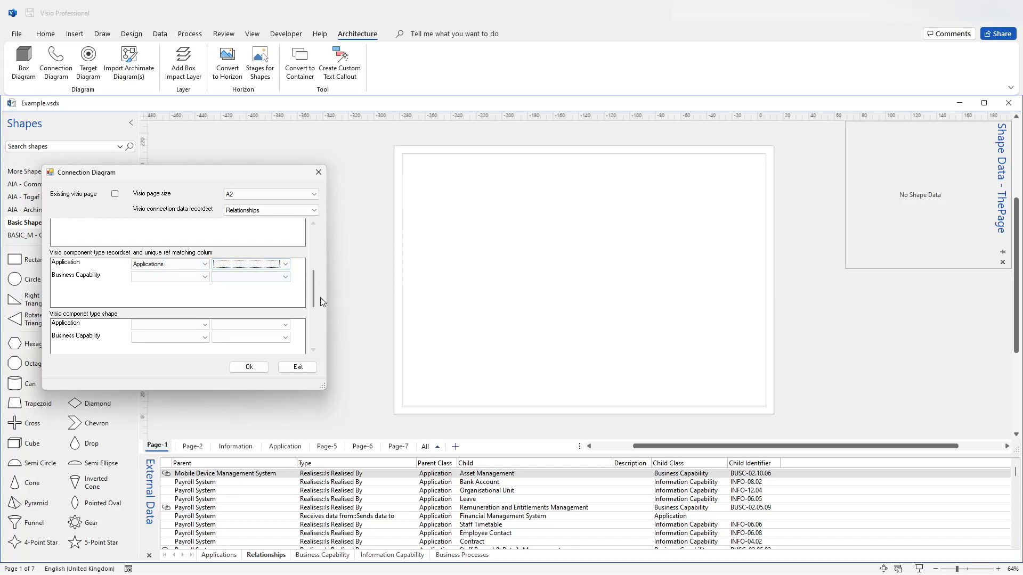
pyautogui.moveTo(314, 299); pyautogui.dragTo(305, 241)
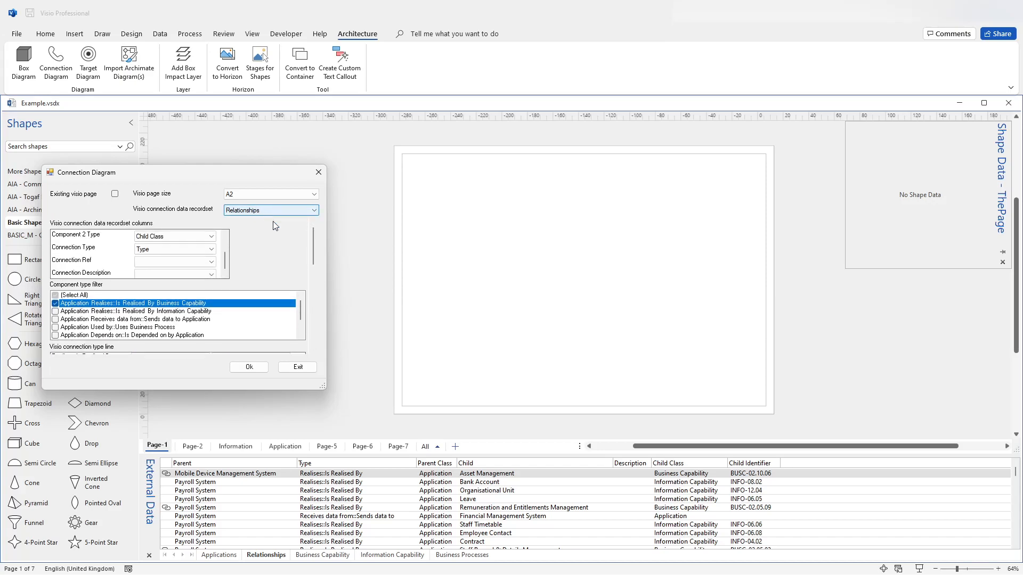
pyautogui.moveTo(314, 252); pyautogui.dragTo(321, 298)
pyautogui.click(286, 263)
pyautogui.click(258, 281)
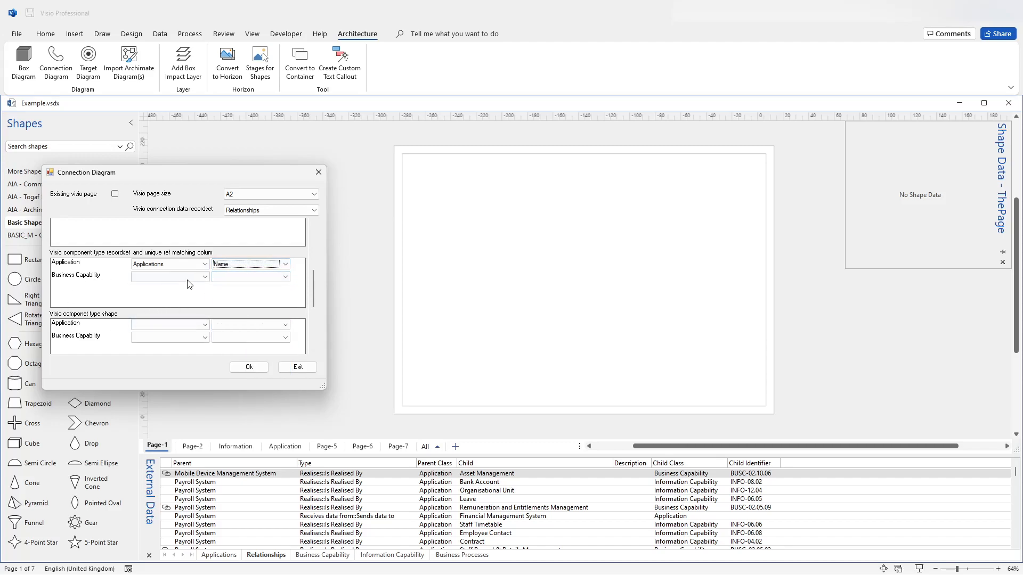
# Link the Business Capability component type to the Business Capability recordset, using Name as the unique ref matching column.
pyautogui.click(204, 276)
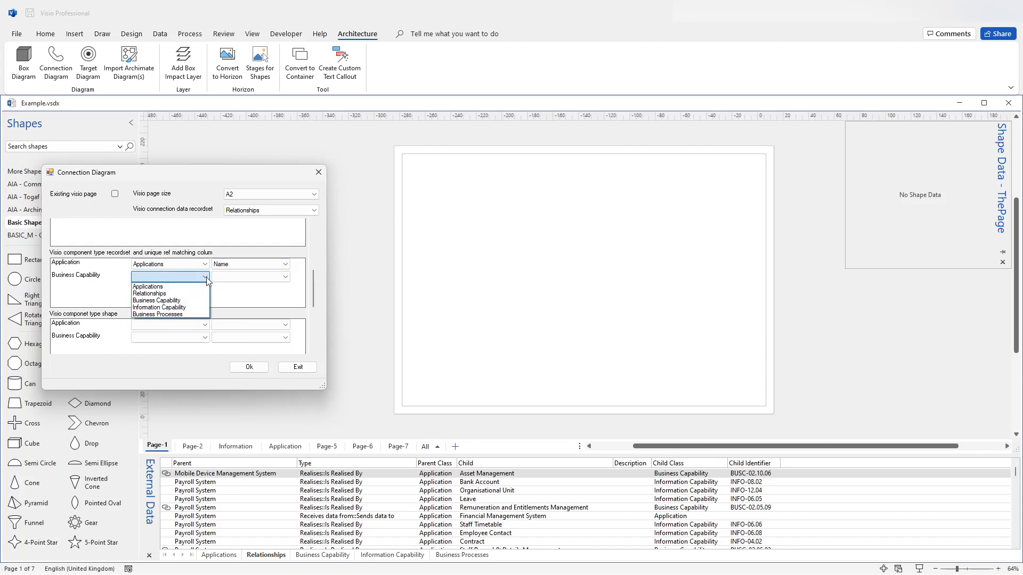
pyautogui.click(186, 302)
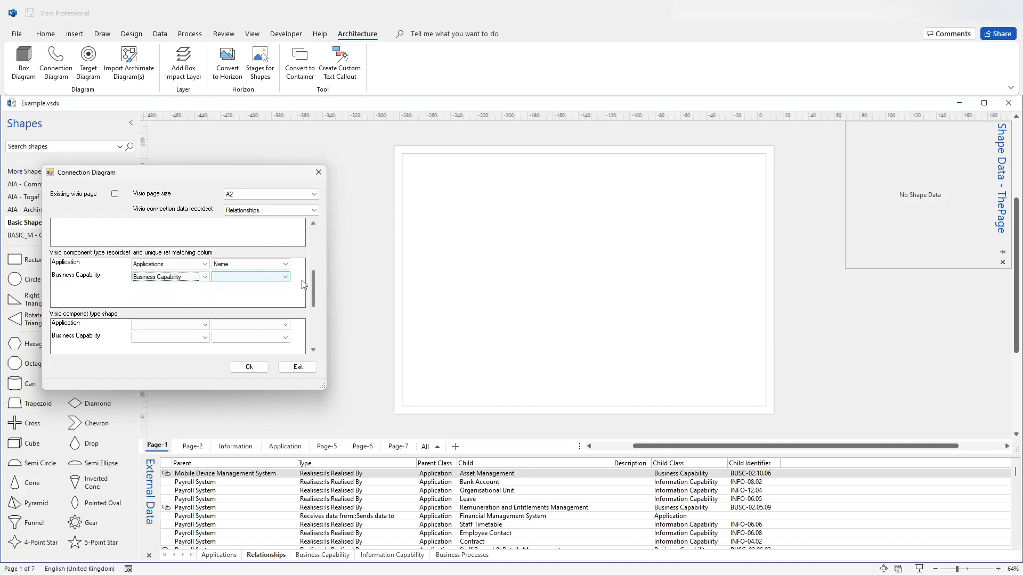
pyautogui.click(283, 277)
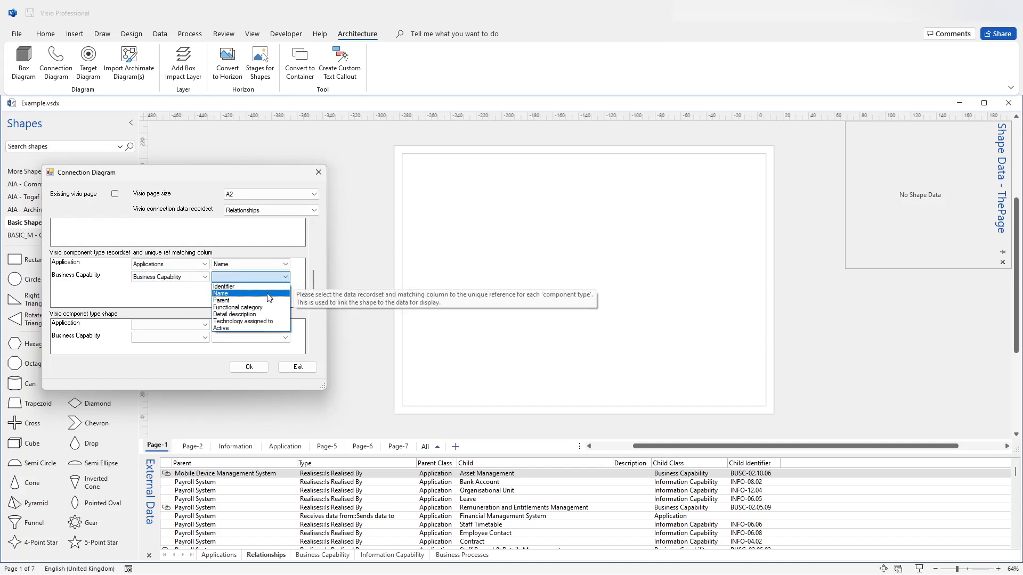
pyautogui.click(269, 294)
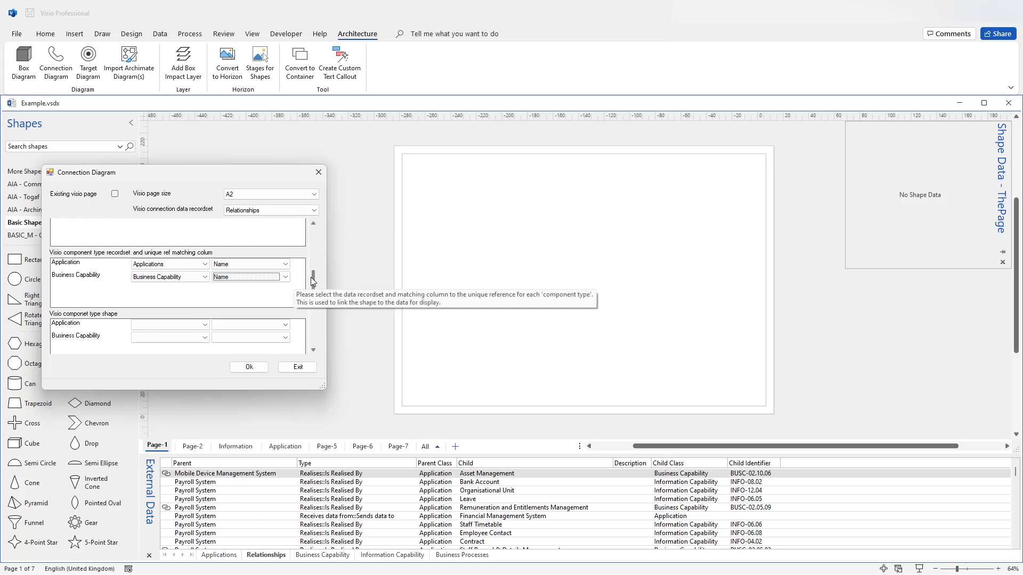
# Choose AIA - Archimate Stencil - Container as the shape stencil for both the Application and Business Capability component types.
pyautogui.moveTo(312, 277); pyautogui.dragTo(319, 299)
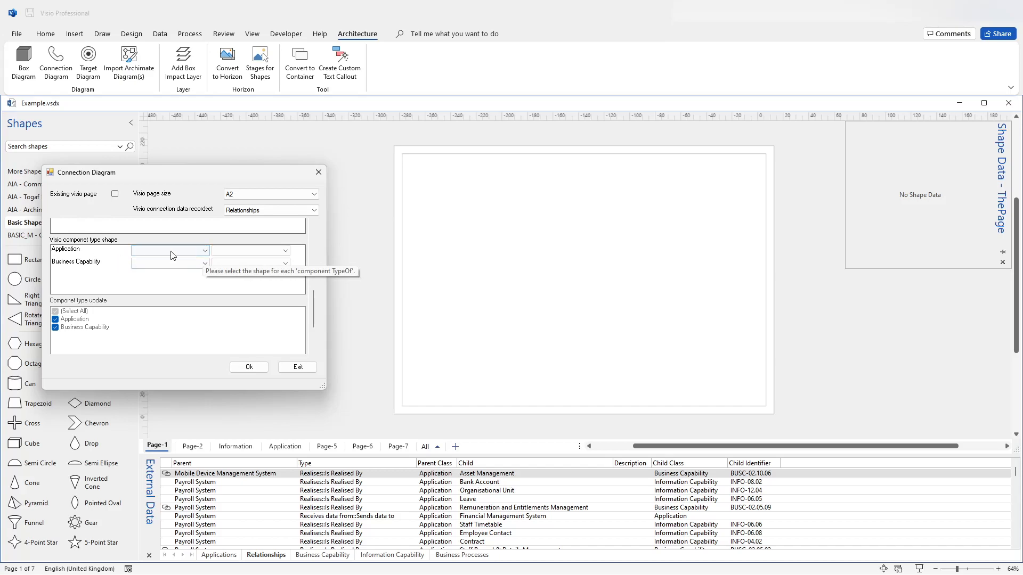
pyautogui.click(206, 253)
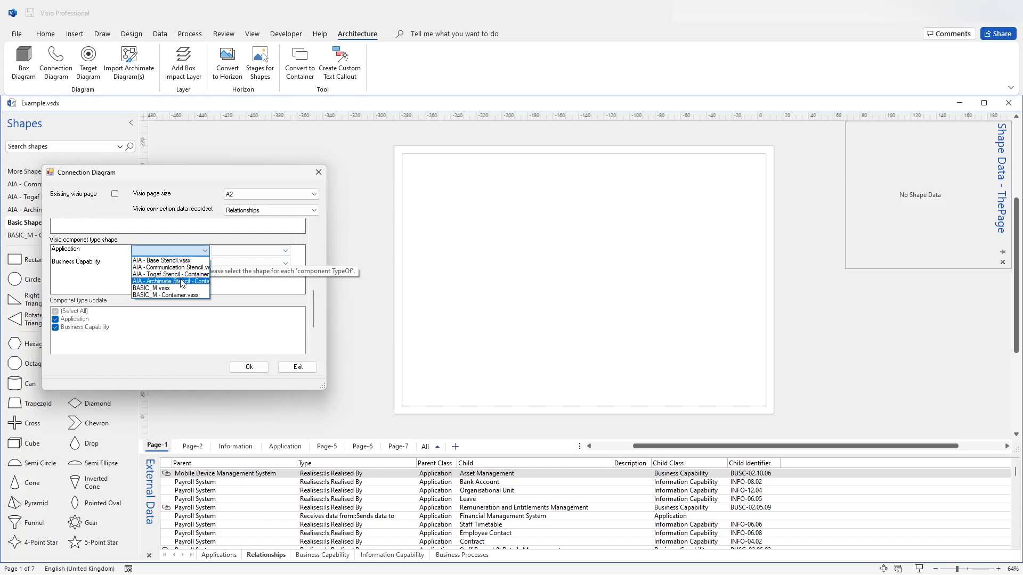
pyautogui.click(182, 283)
pyautogui.click(205, 263)
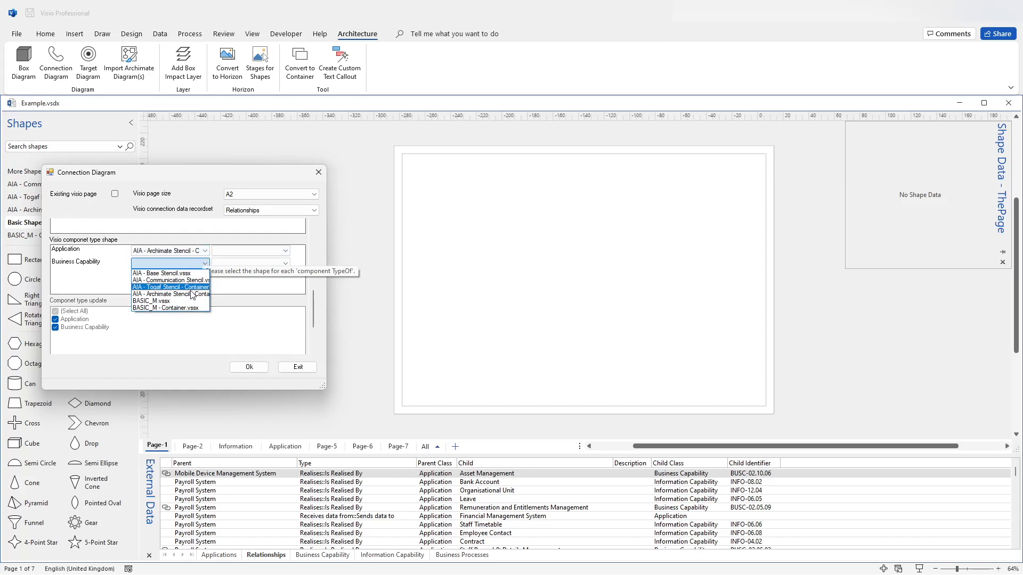
pyautogui.click(191, 294)
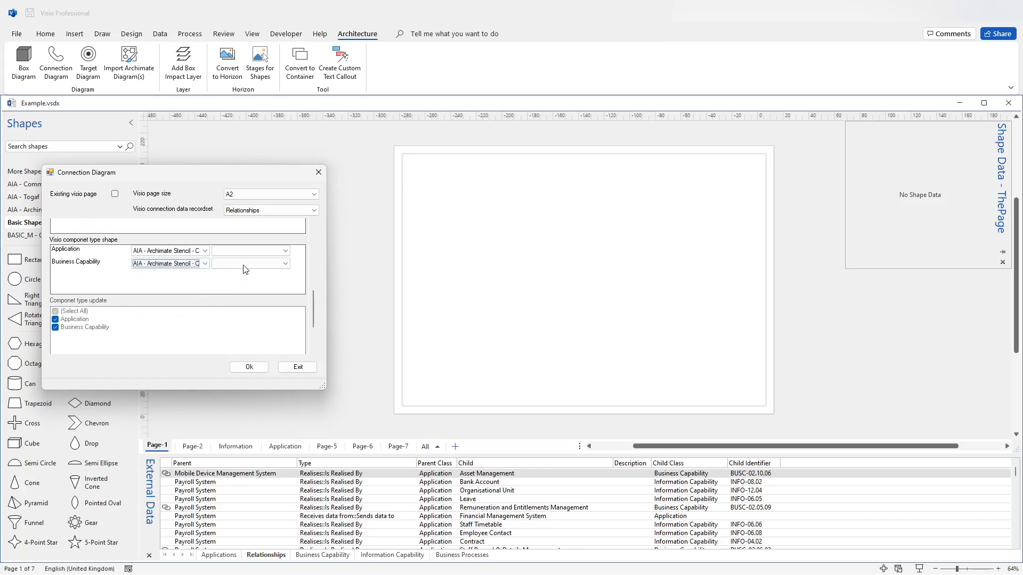
# Set the shape of the Application component type to Application component.
pyautogui.click(286, 251)
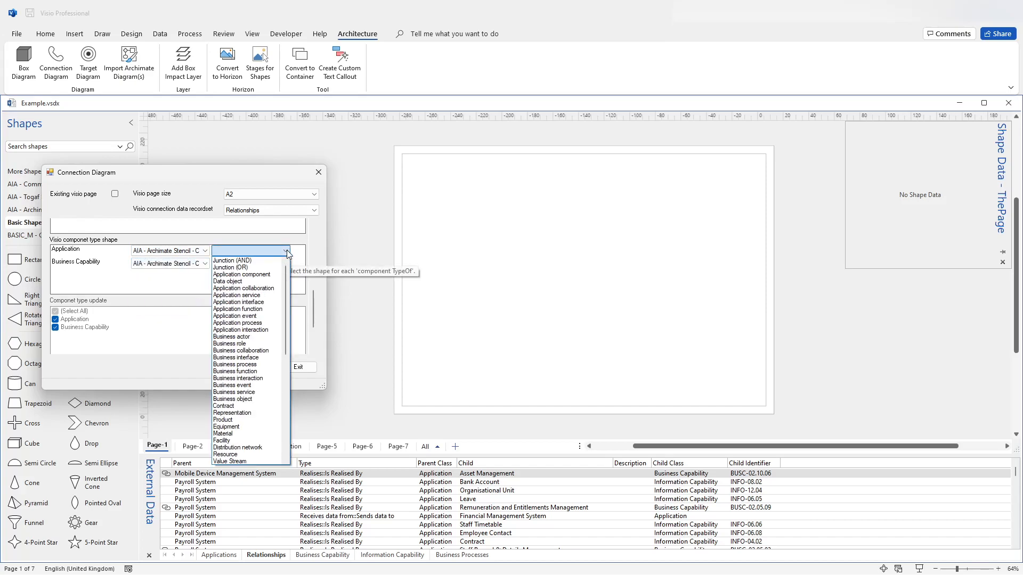
pyautogui.scroll(-1, 287, 293)
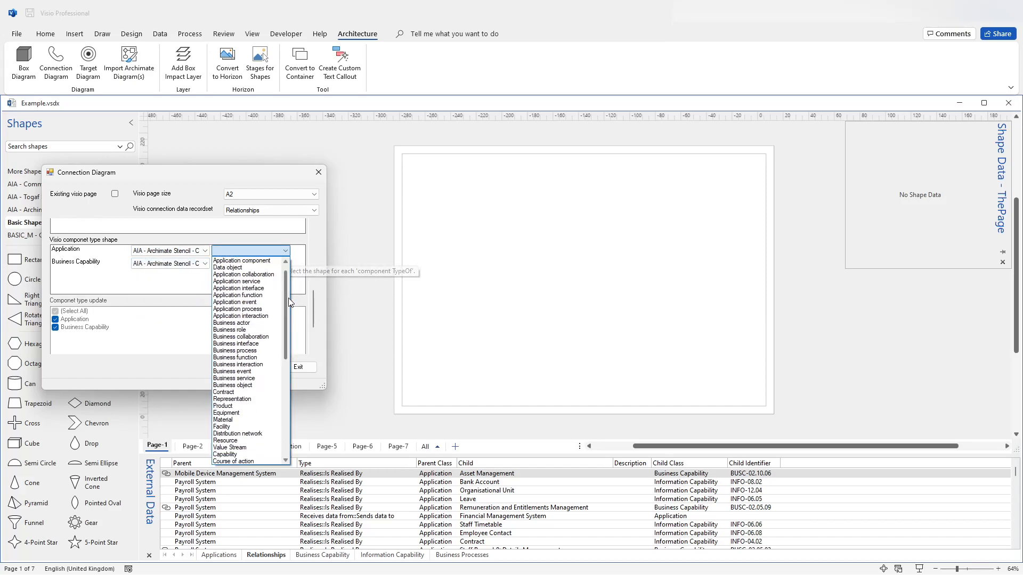
pyautogui.scroll(1, 290, 309)
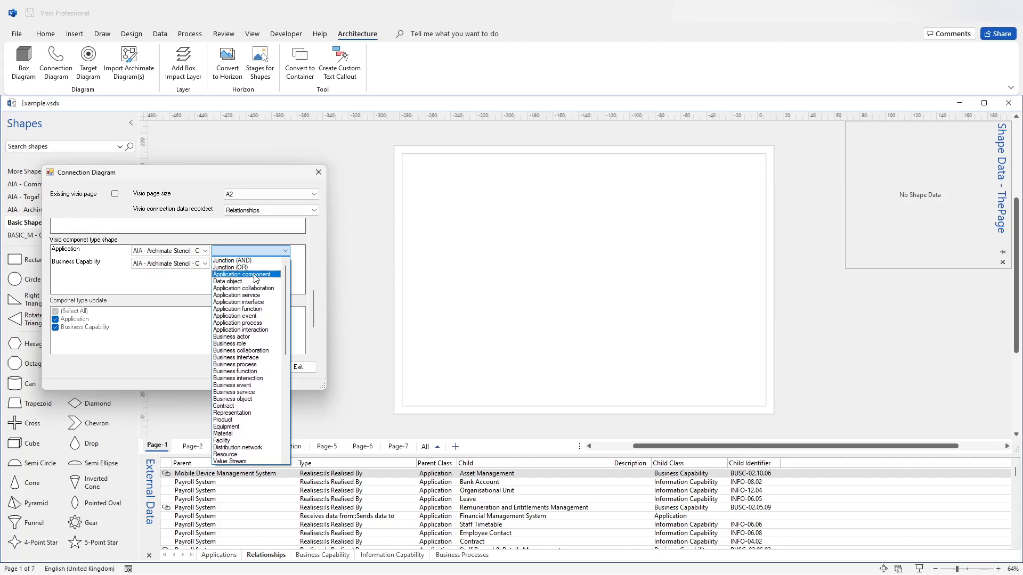
pyautogui.click(256, 275)
# Set the shape of the Business Capability component type to Capability.
pyautogui.click(285, 265)
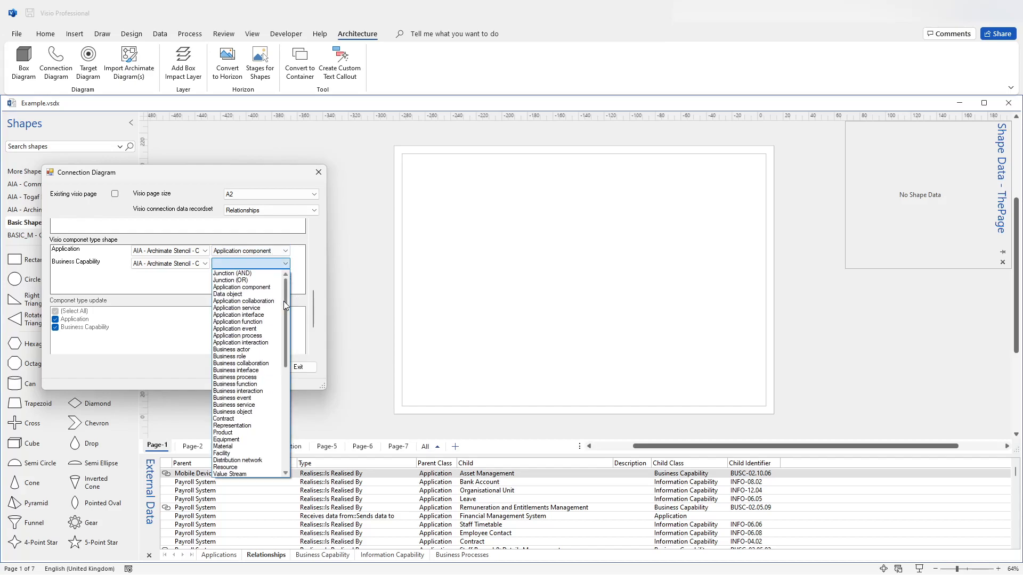
pyautogui.moveTo(283, 302); pyautogui.dragTo(284, 308)
pyautogui.scroll(-1, 245, 458)
pyautogui.click(236, 469)
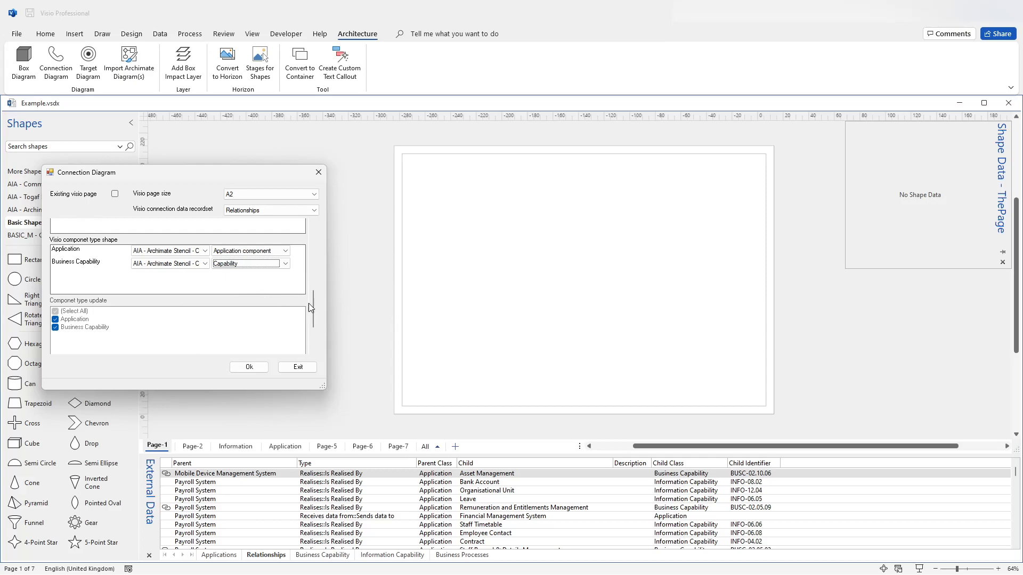
# Check the remaining connection diagram settings, generate the diagram on a new A2 page, and exit the dialog.
pyautogui.moveTo(315, 304); pyautogui.dragTo(319, 318)
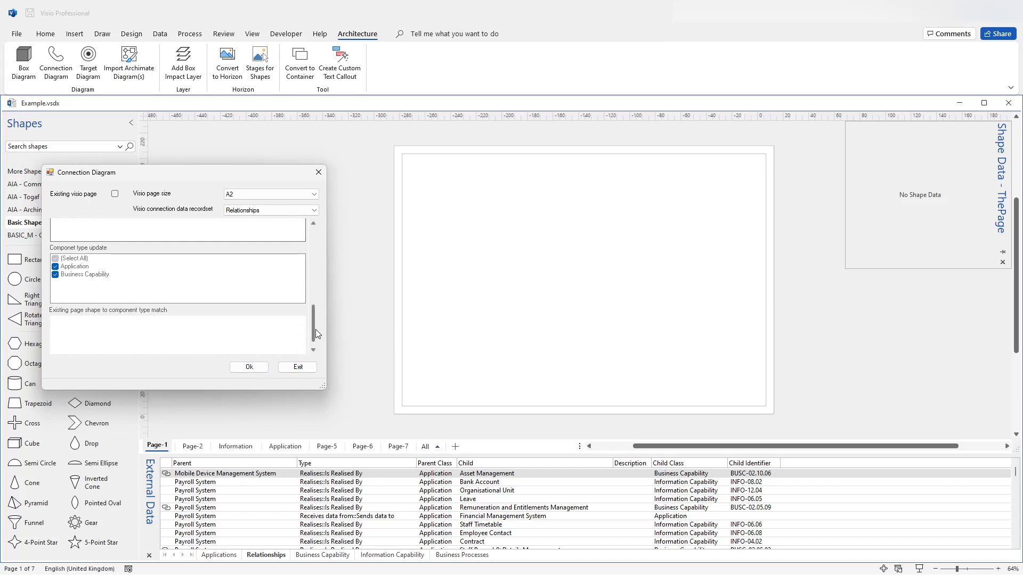
pyautogui.moveTo(315, 329); pyautogui.dragTo(344, 212)
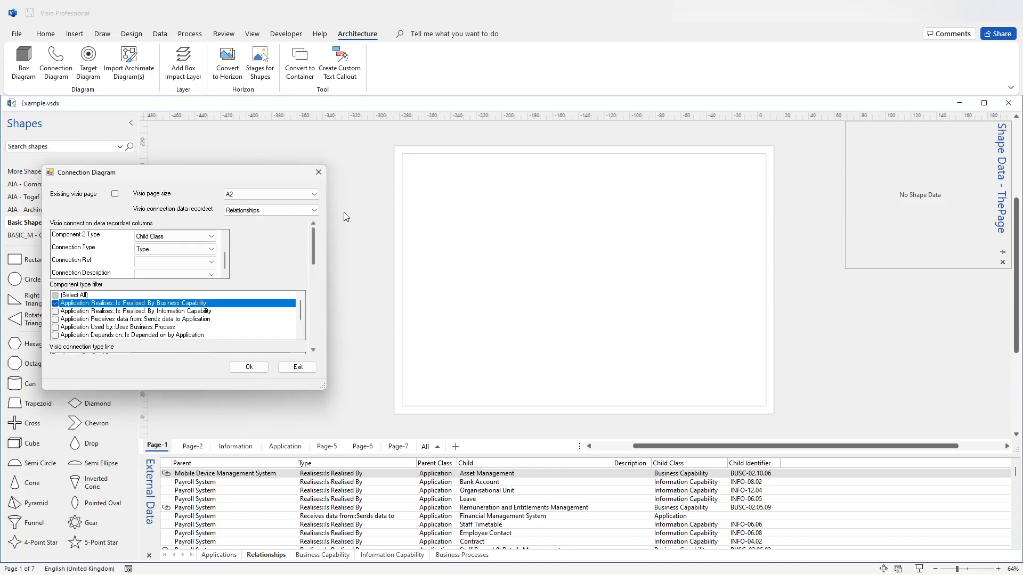
pyautogui.click(252, 369)
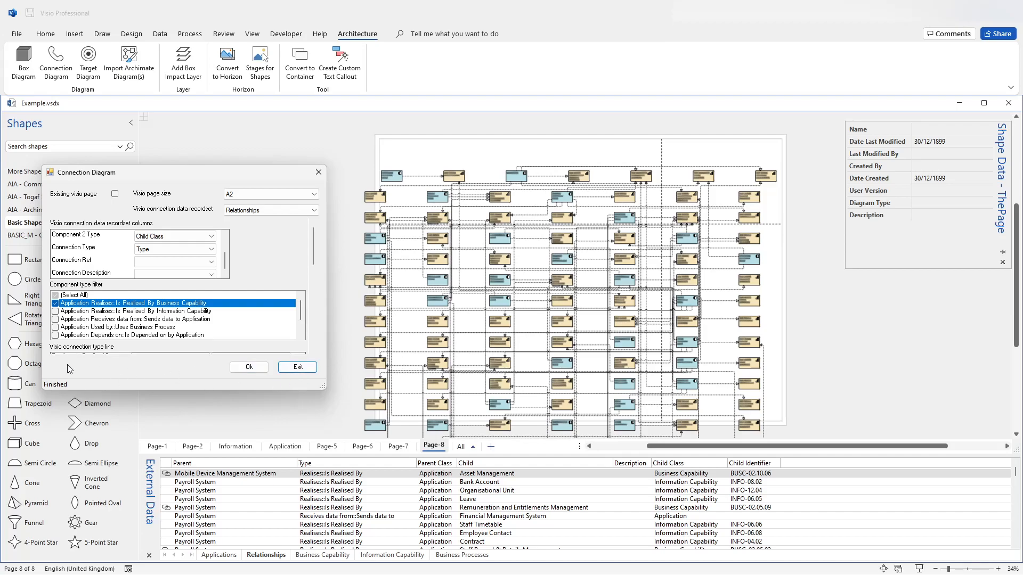
pyautogui.click(297, 367)
# Move the Student Application Processing and Evaluation capability shape closer to Student Subject Selection, Allocation and Placement in the generated diagram.
pyautogui.scroll(-3, 443, 433)
pyautogui.scroll(-1, 443, 432)
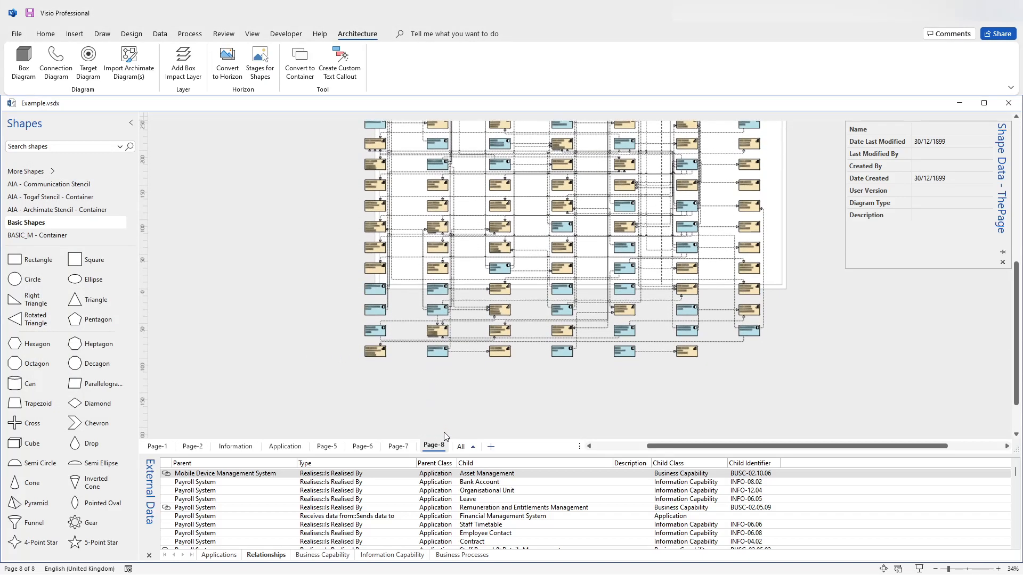
pyautogui.scroll(6, 443, 432)
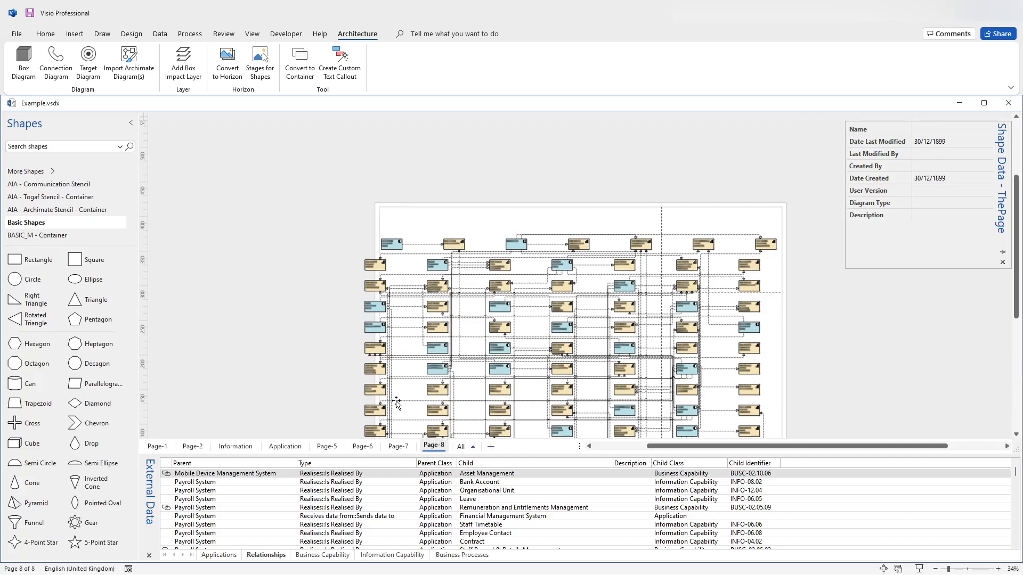
pyautogui.click(958, 568)
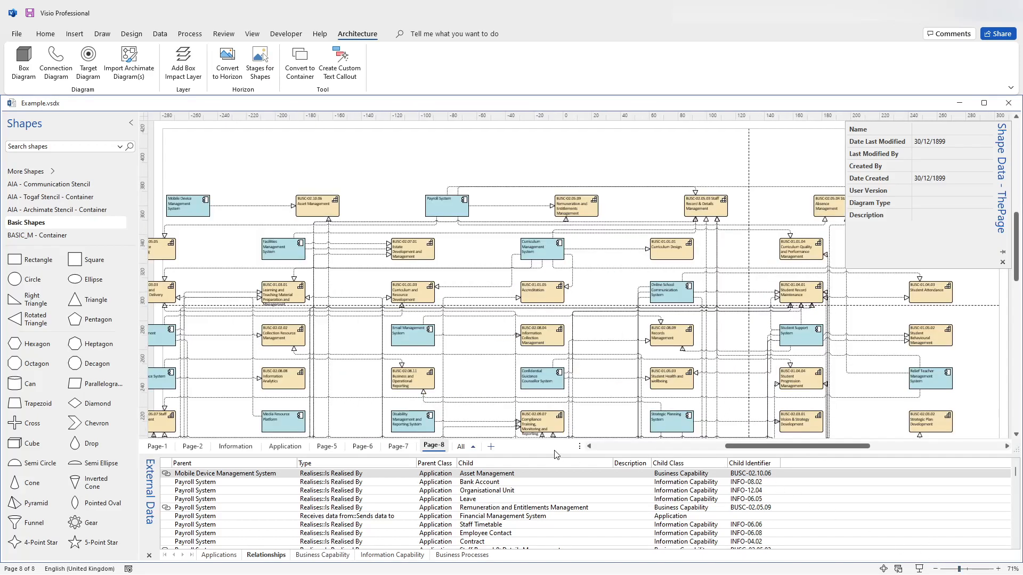
pyautogui.scroll(-3, 555, 455)
pyautogui.scroll(-3, 555, 455)
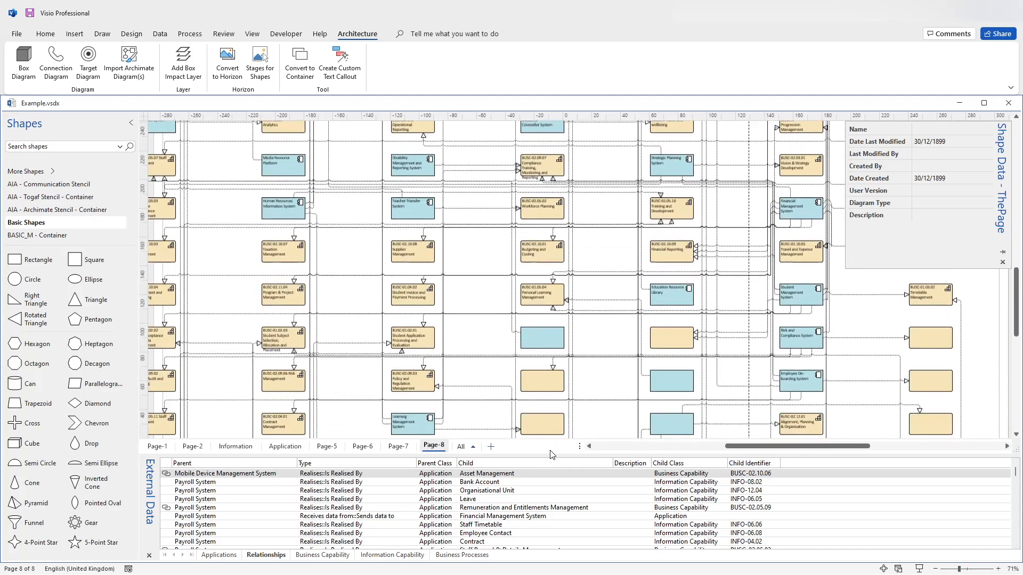
pyautogui.moveTo(423, 323); pyautogui.dragTo(356, 322)
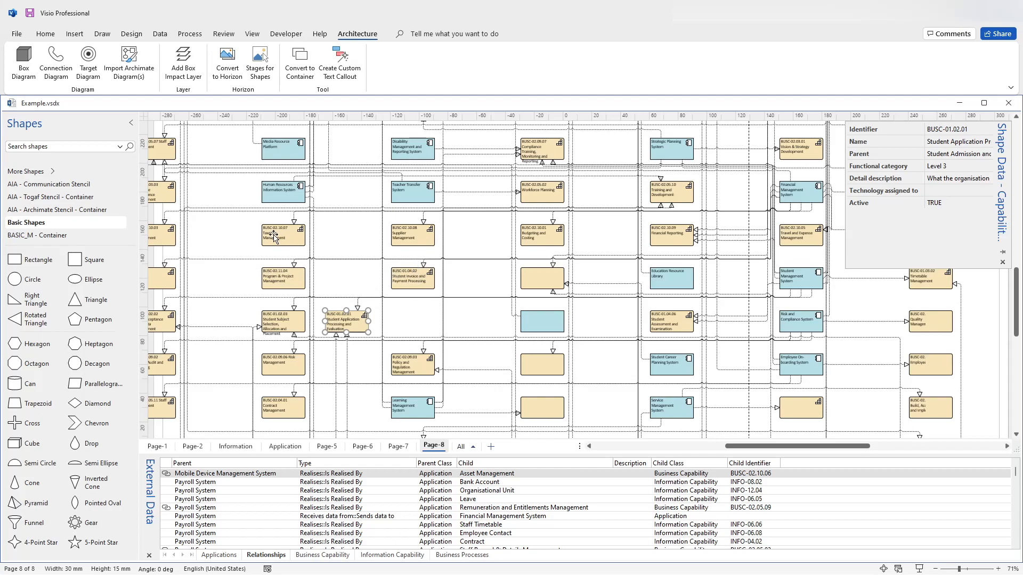
# Hide the shape IDs on the diagram page so the shapes show only their names.
pyautogui.rightClick(335, 237)
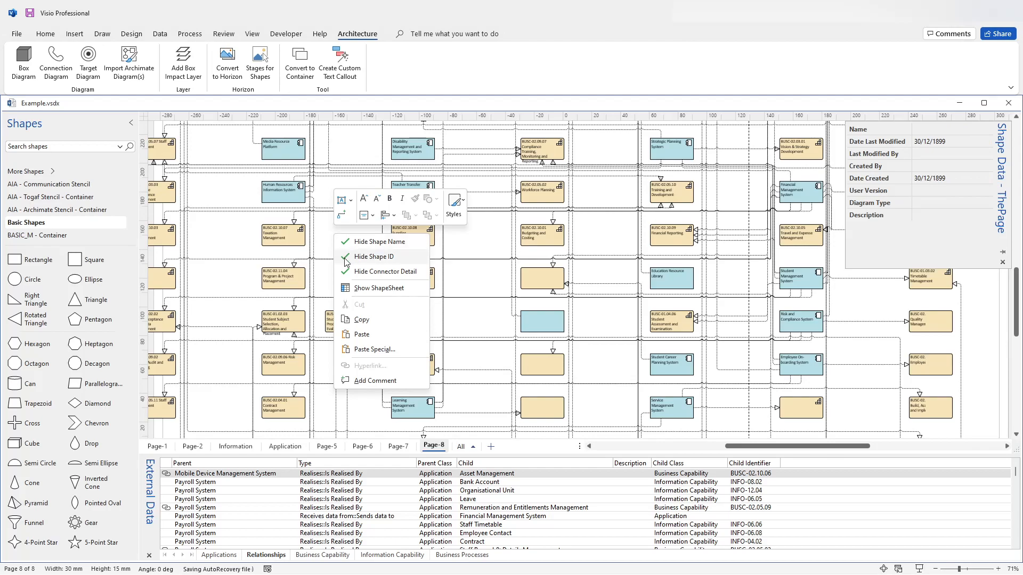
pyautogui.click(373, 256)
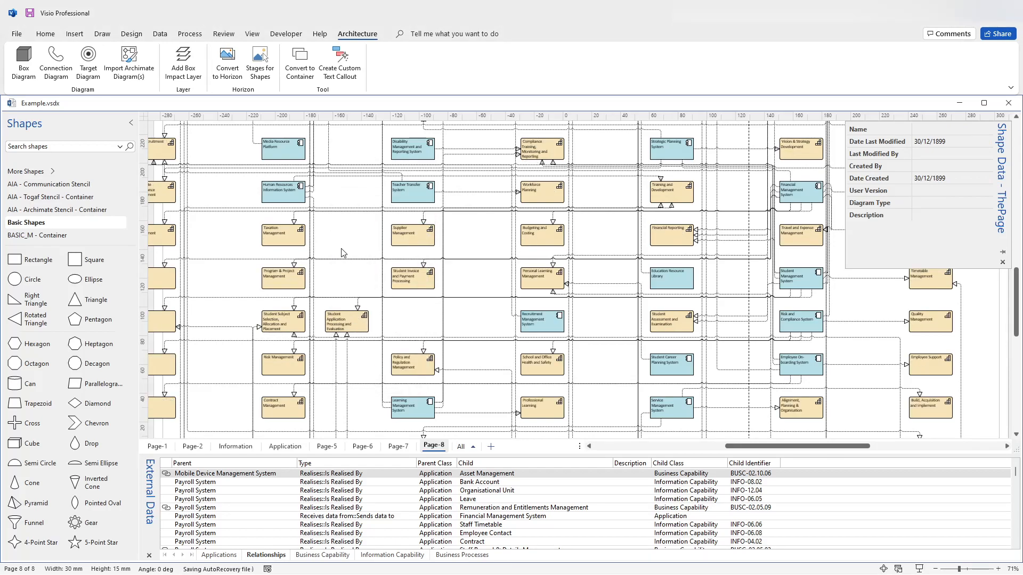
pyautogui.scroll(6, 352, 305)
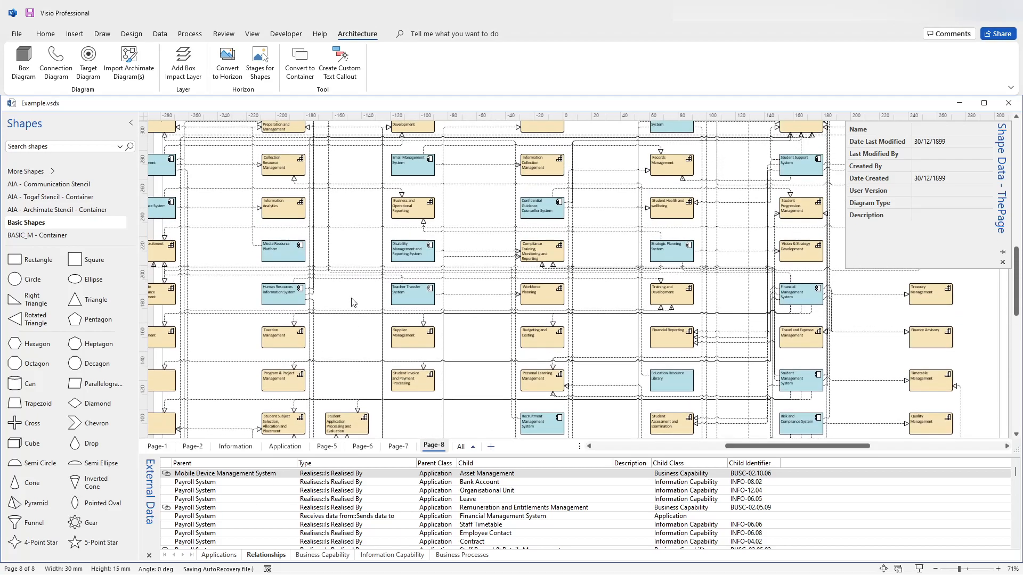
# Reposition the Information Analytics, Asset Management, Payroll System and Mobile Device Management System shapes, keeping their connectors attached.
pyautogui.scroll(2, 349, 305)
pyautogui.moveTo(297, 310); pyautogui.dragTo(280, 366)
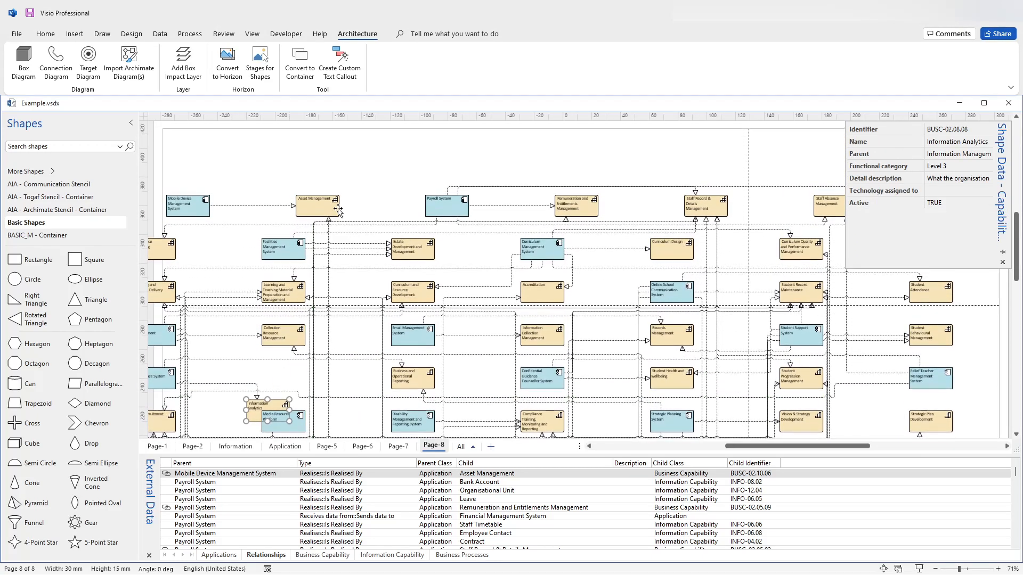
pyautogui.click(357, 194)
pyautogui.moveTo(309, 203); pyautogui.dragTo(352, 173)
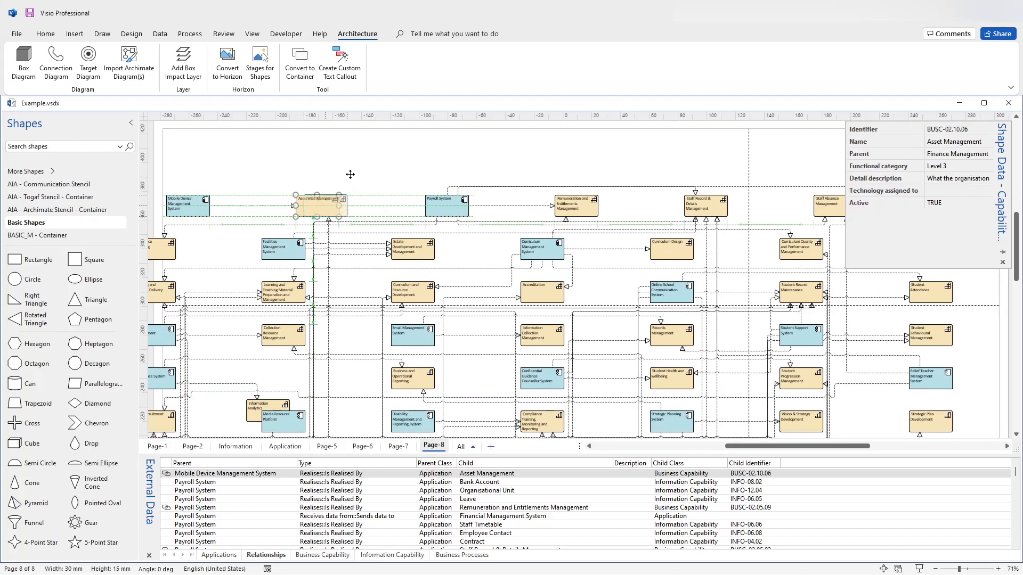
pyautogui.moveTo(433, 197); pyautogui.dragTo(429, 160)
pyautogui.moveTo(191, 210); pyautogui.dragTo(245, 182)
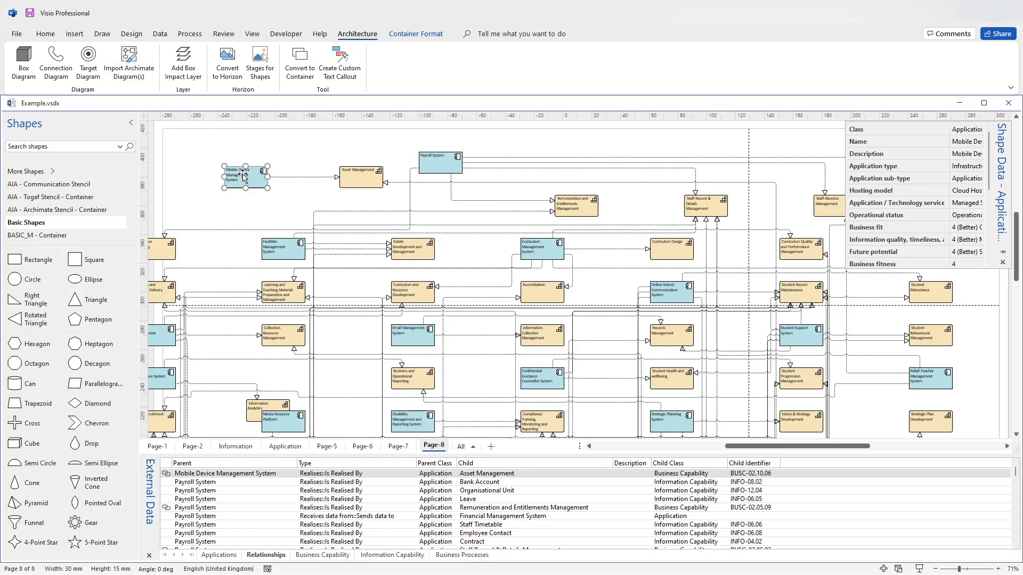
pyautogui.moveTo(241, 176); pyautogui.dragTo(209, 195)
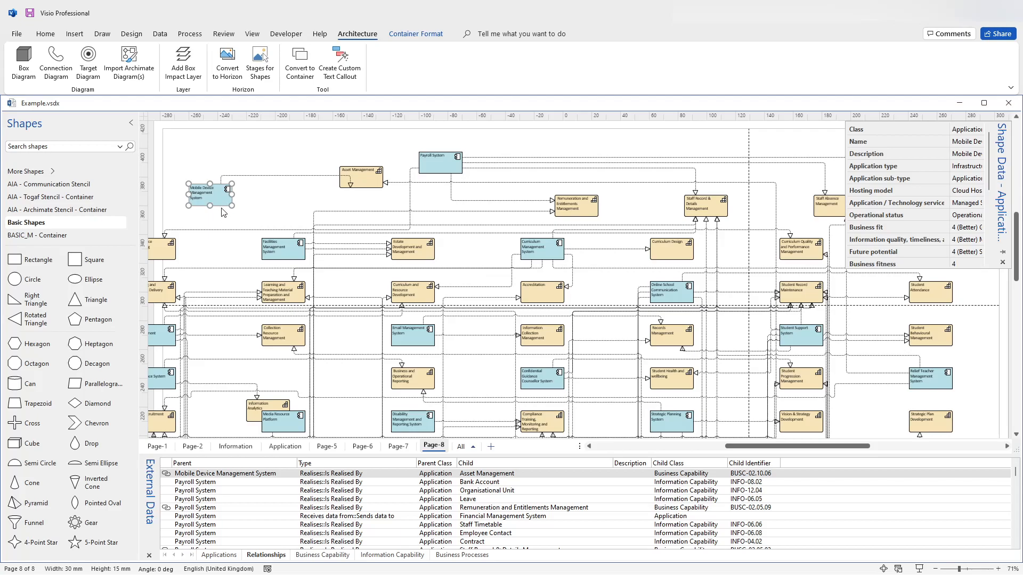
# Examine the layout of applications, business capabilities and their connectors across the whole generated diagram.
pyautogui.scroll(-3, 213, 317)
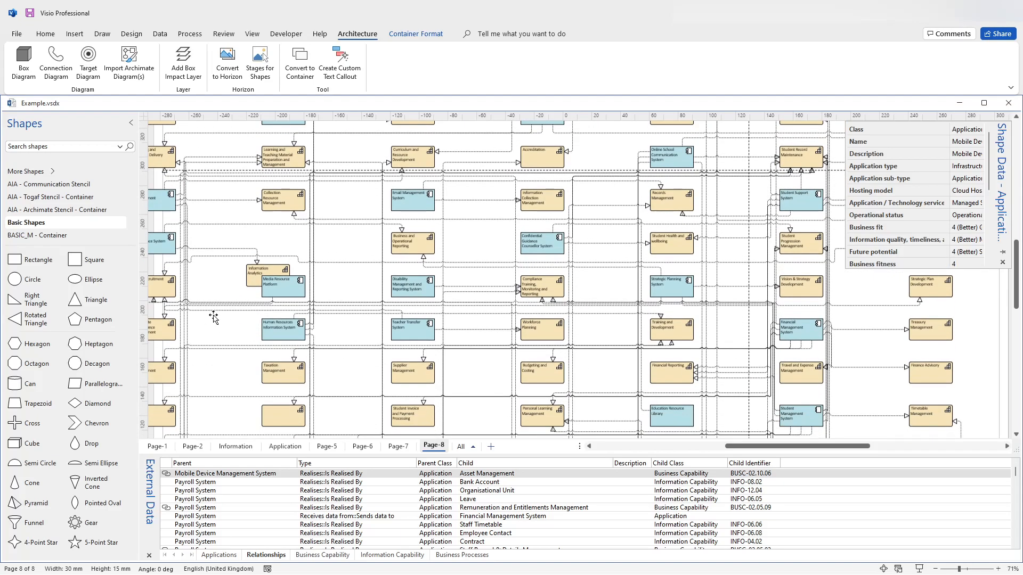
pyautogui.scroll(-9, 213, 317)
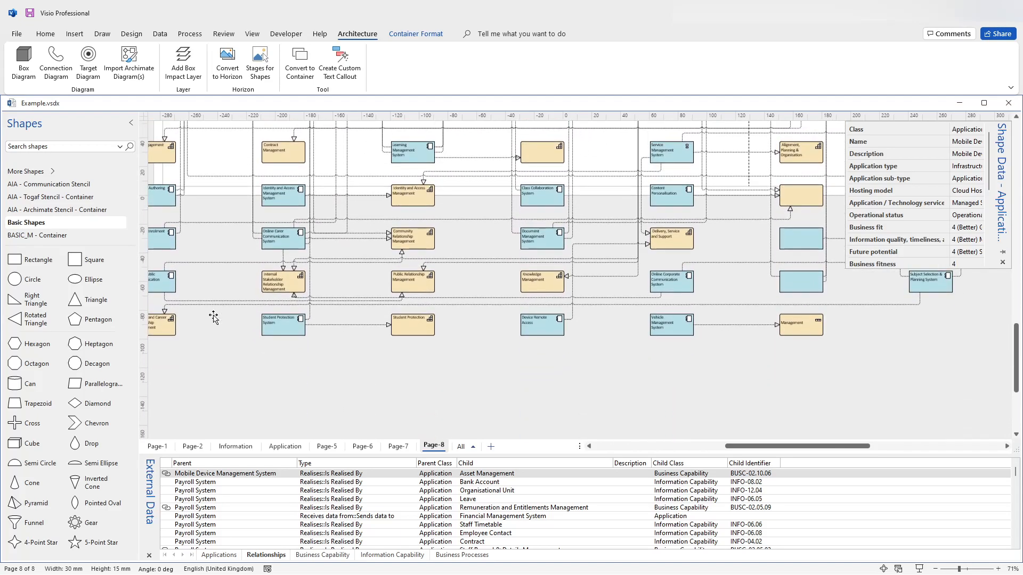
pyautogui.scroll(-1, 213, 317)
pyautogui.scroll(8, 213, 317)
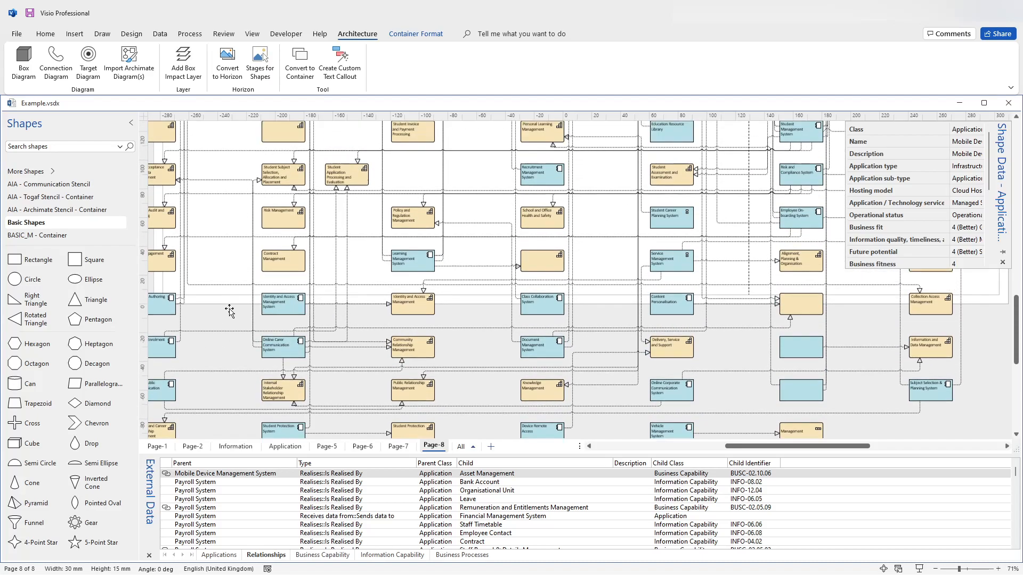
pyautogui.scroll(7, 229, 311)
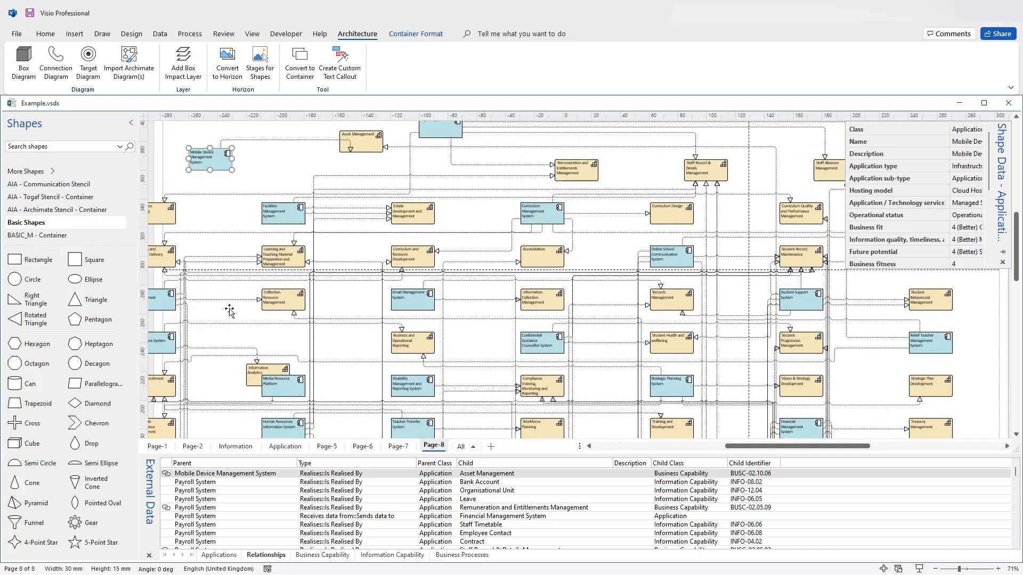
pyautogui.scroll(2, 229, 311)
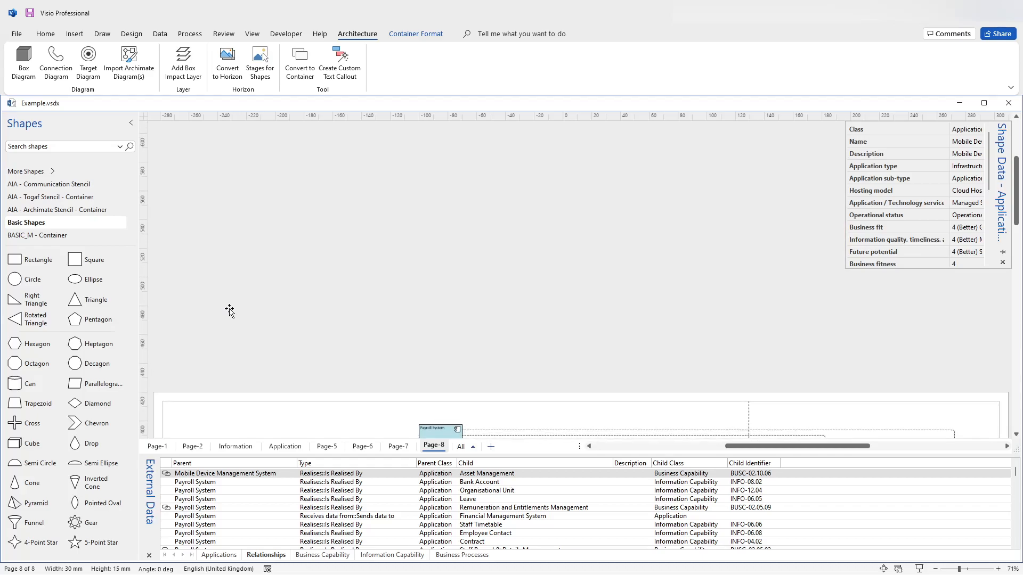
pyautogui.scroll(-6, 230, 311)
pyautogui.scroll(-5, 229, 311)
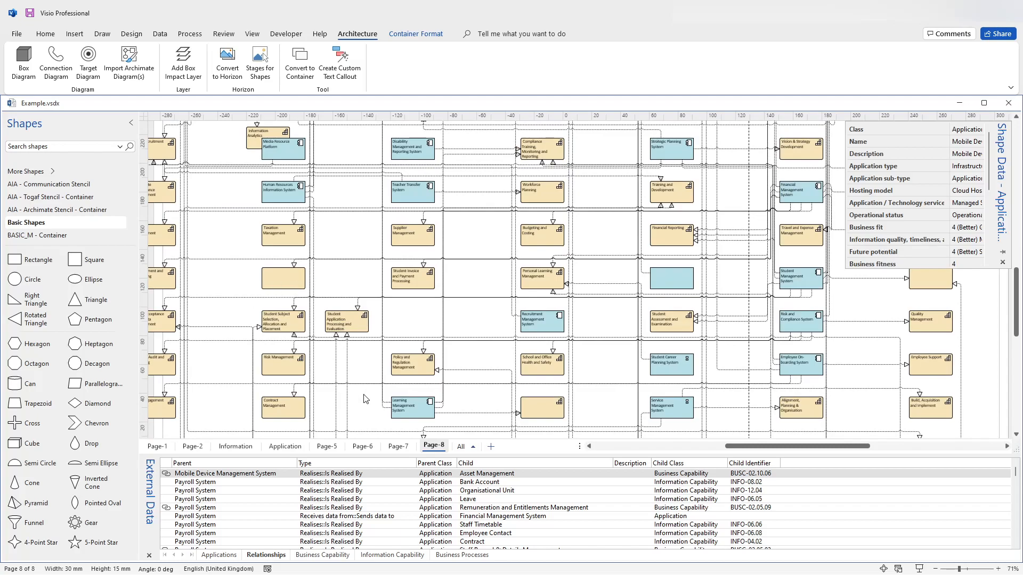
pyautogui.scroll(-1, 365, 400)
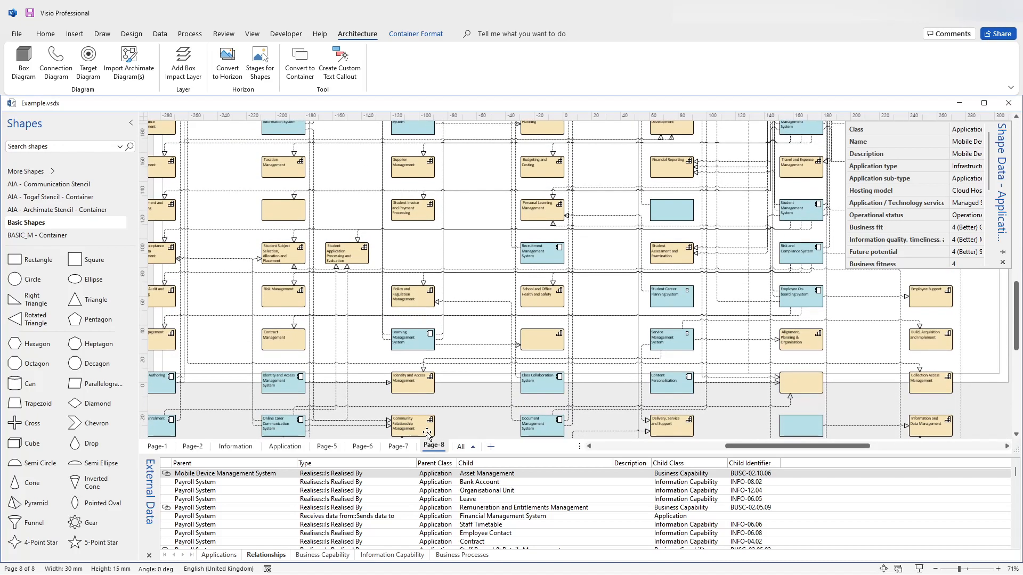
# Open Page-7 and review its Human Resource Management capabilities alongside the Business Capability and Relationships external data.
pyautogui.click(399, 447)
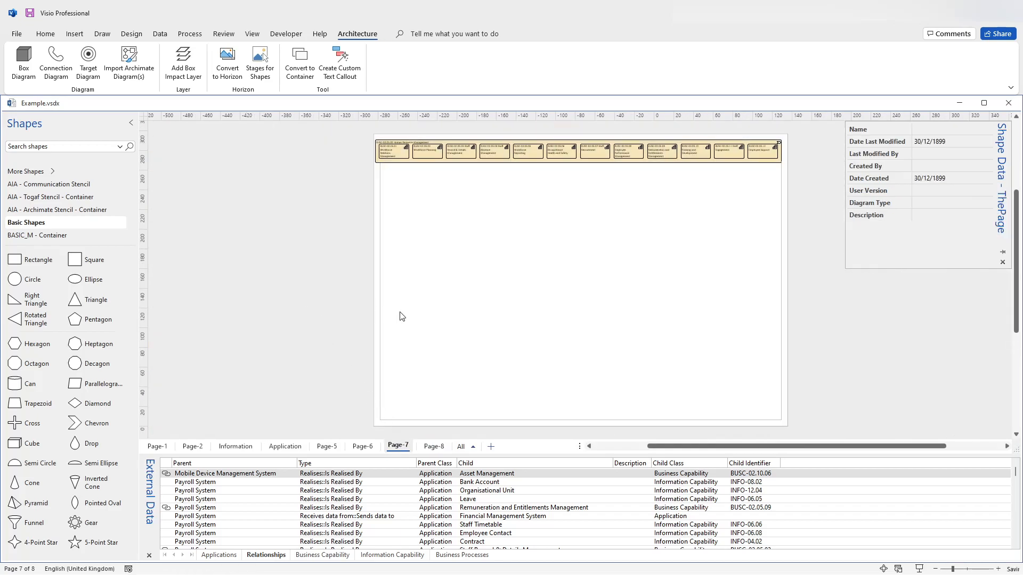
pyautogui.scroll(1, 402, 316)
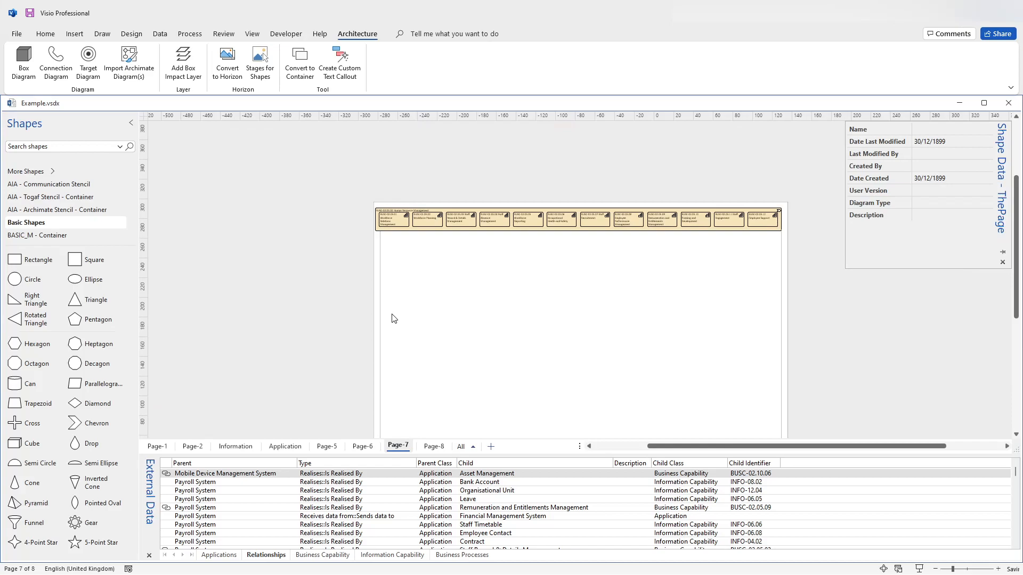
pyautogui.click(965, 570)
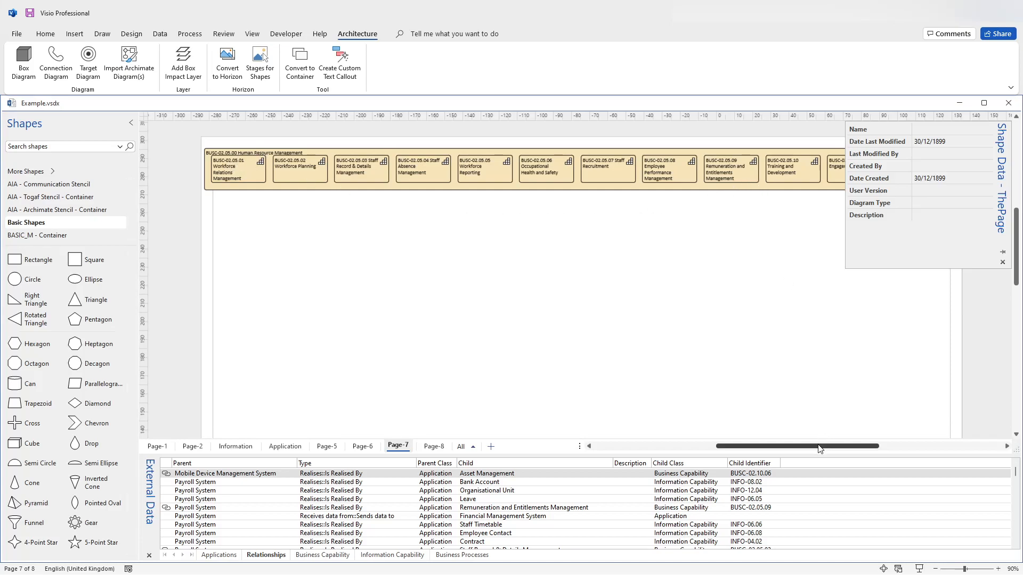
pyautogui.moveTo(819, 451)
pyautogui.mouseDown()
pyautogui.moveTo(865, 450)
pyautogui.moveTo(813, 452)
pyautogui.mouseUp()
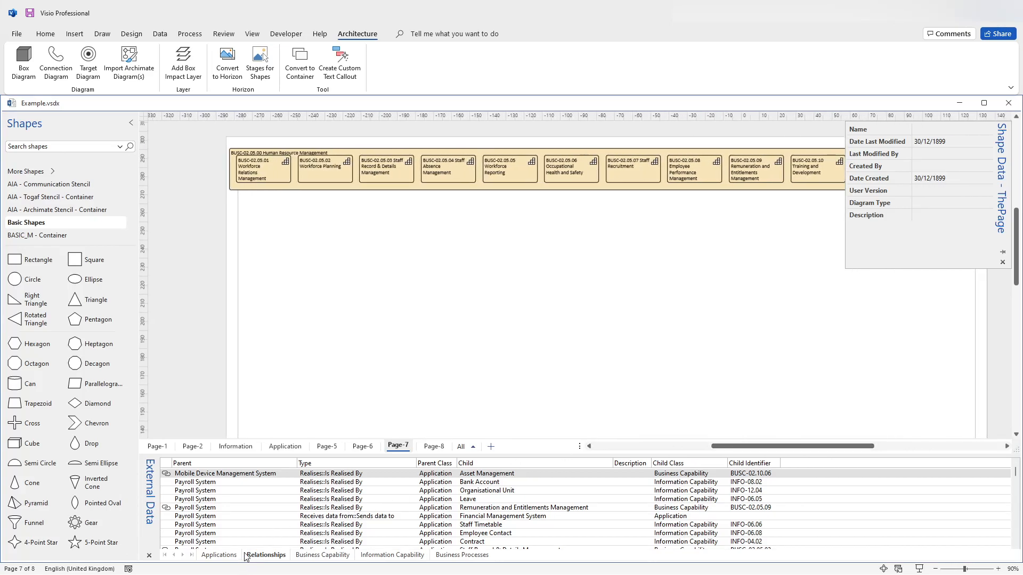
pyautogui.click(323, 555)
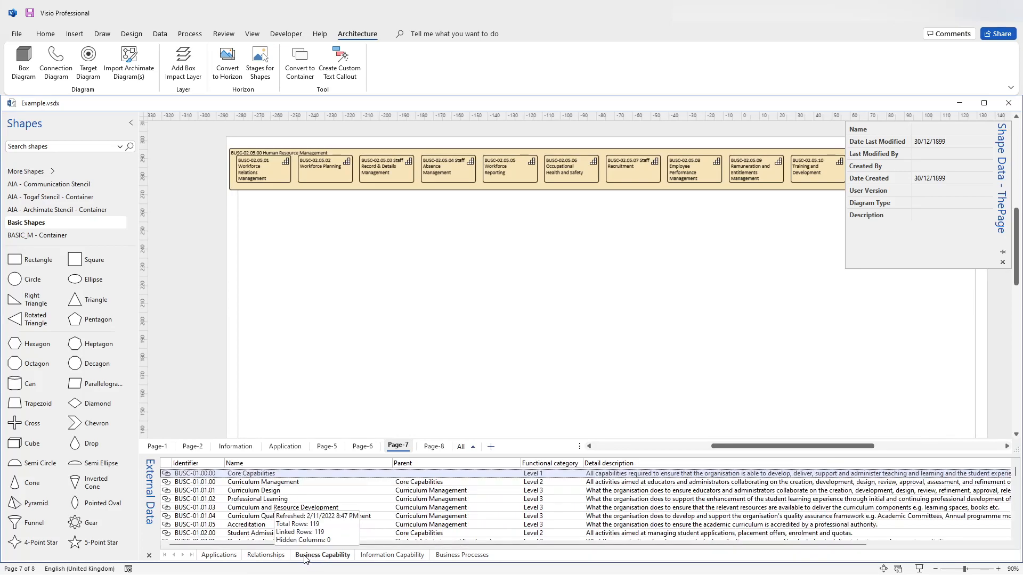
pyautogui.click(269, 555)
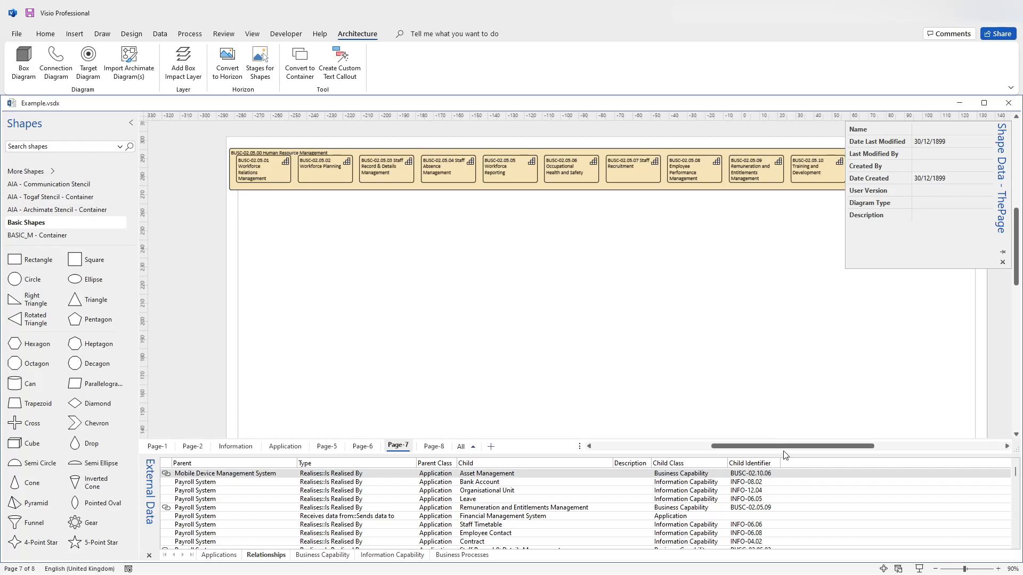
pyautogui.moveTo(782, 447); pyautogui.dragTo(793, 445)
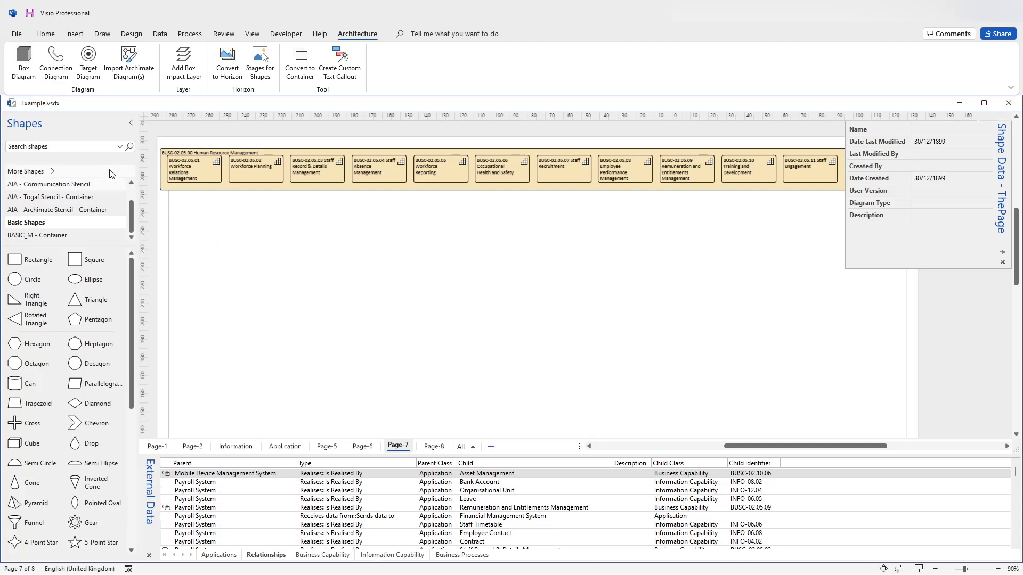
# Start a Connection Diagram on the existing Page-7, using Relationships as the connection data recordset.
pyautogui.click(57, 65)
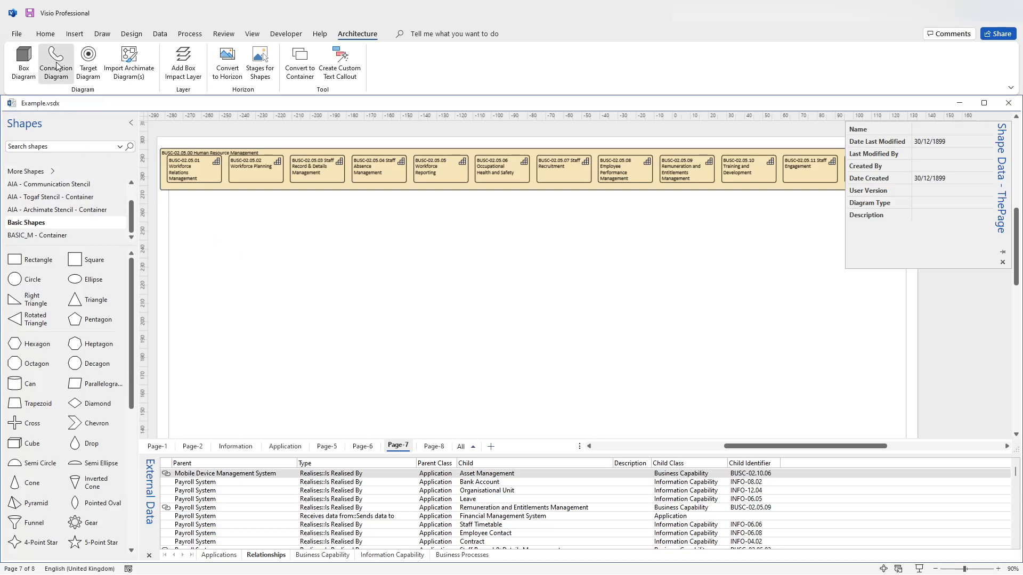
pyautogui.moveTo(536, 179); pyautogui.dragTo(230, 240)
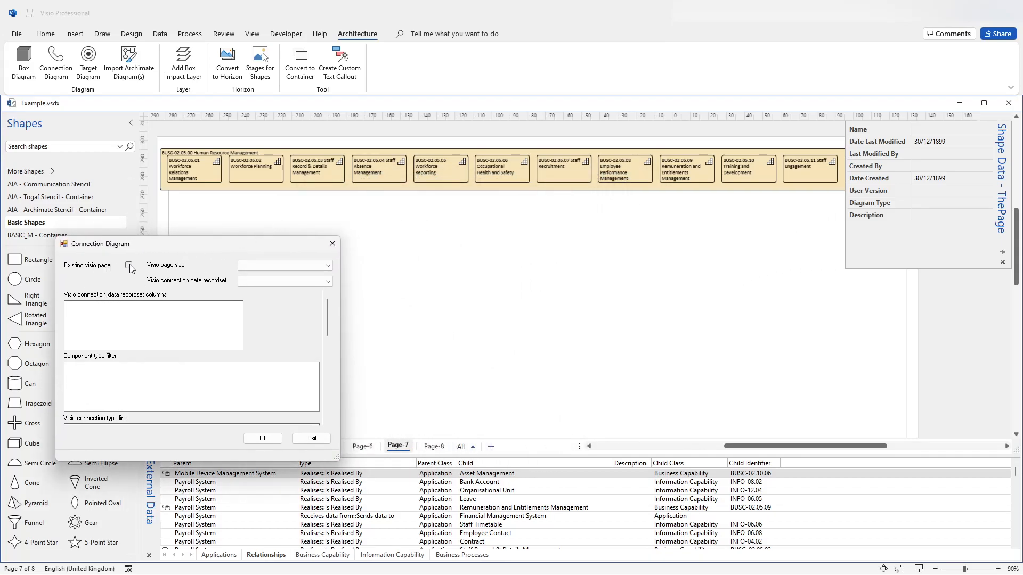
pyautogui.click(298, 266)
pyautogui.click(276, 318)
pyautogui.click(328, 287)
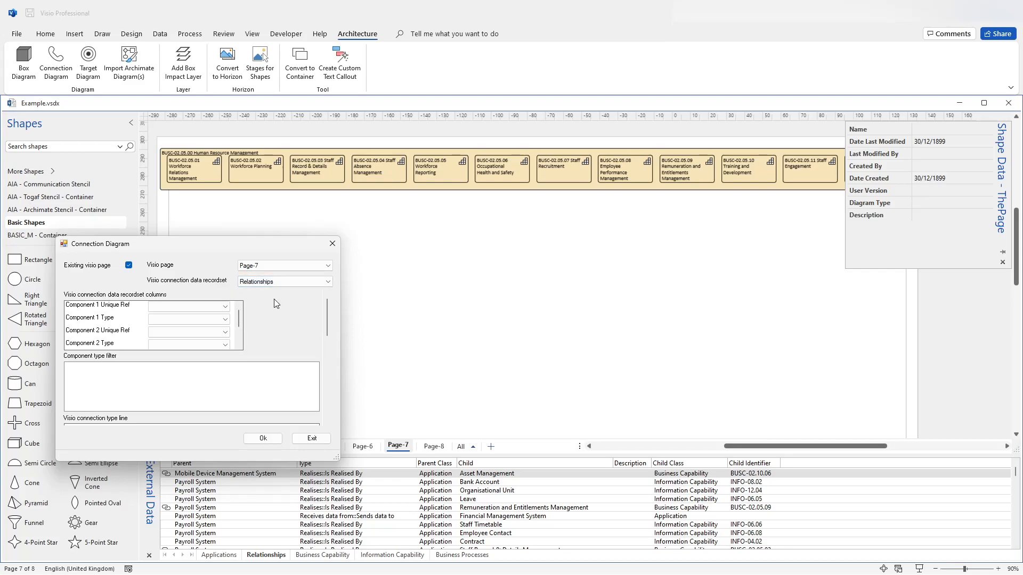
# Map component 1's unique ref and type to Parent and Parent Class, and component 2's to Child and Child Class.
pyautogui.click(224, 307)
pyautogui.click(228, 317)
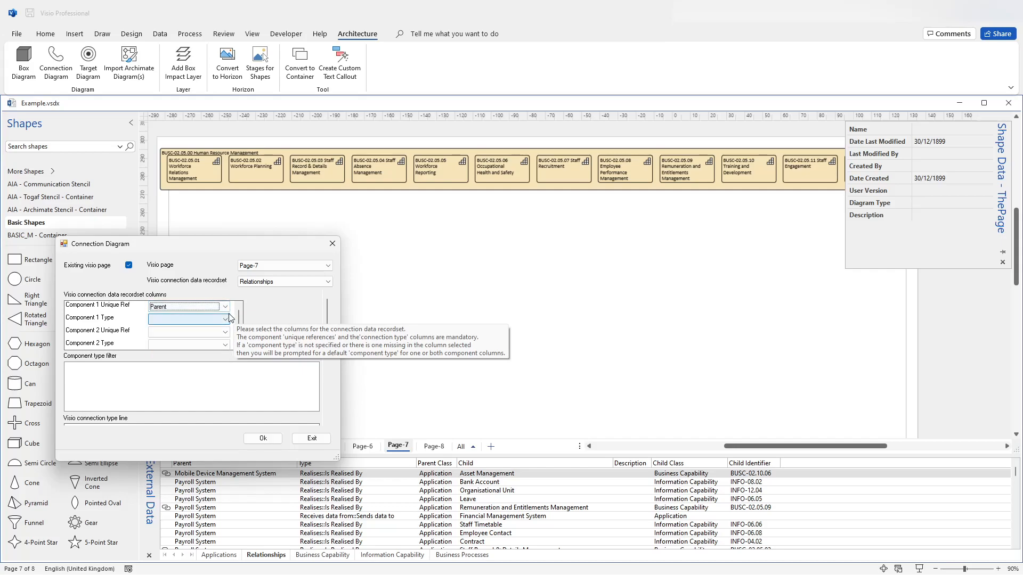
pyautogui.click(225, 322)
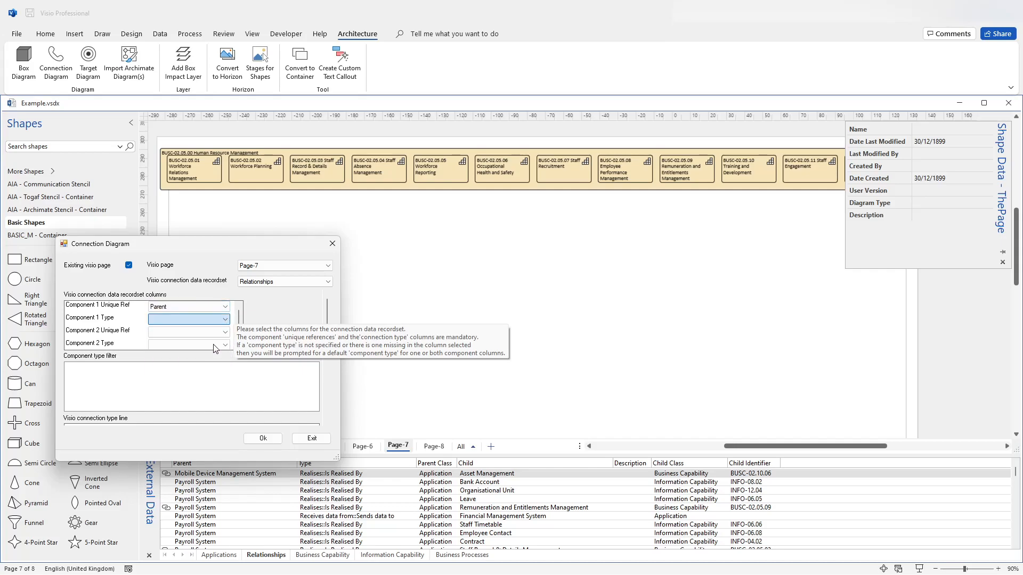
pyautogui.click(226, 342)
pyautogui.click(224, 332)
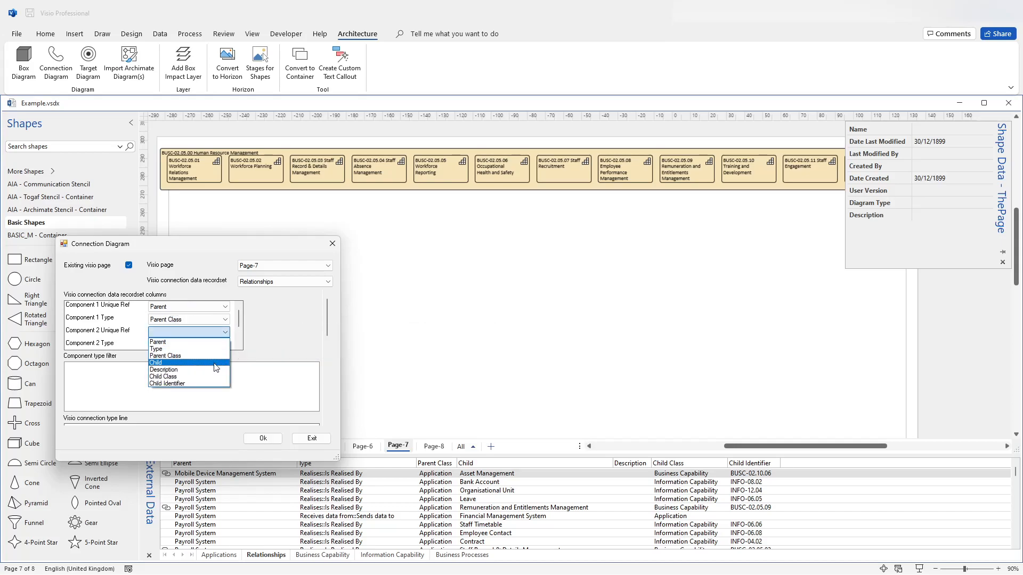
pyautogui.click(225, 355)
pyautogui.click(225, 344)
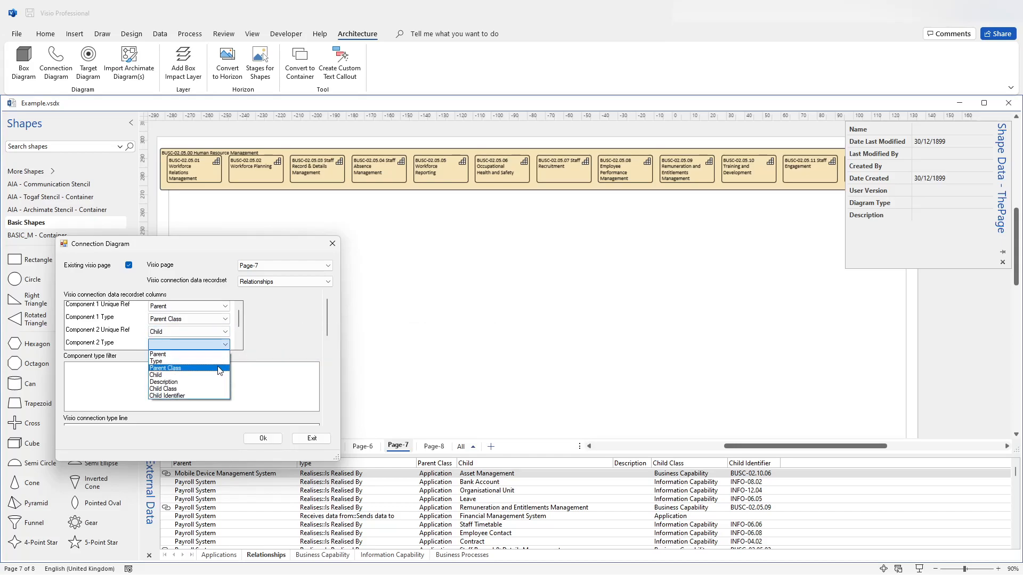
pyautogui.click(215, 389)
# Map the connection type to the Type column and include only Application Realises::Is Realised By Business Capability relationships.
pyautogui.moveTo(239, 327); pyautogui.dragTo(240, 344)
pyautogui.click(226, 319)
pyautogui.click(210, 337)
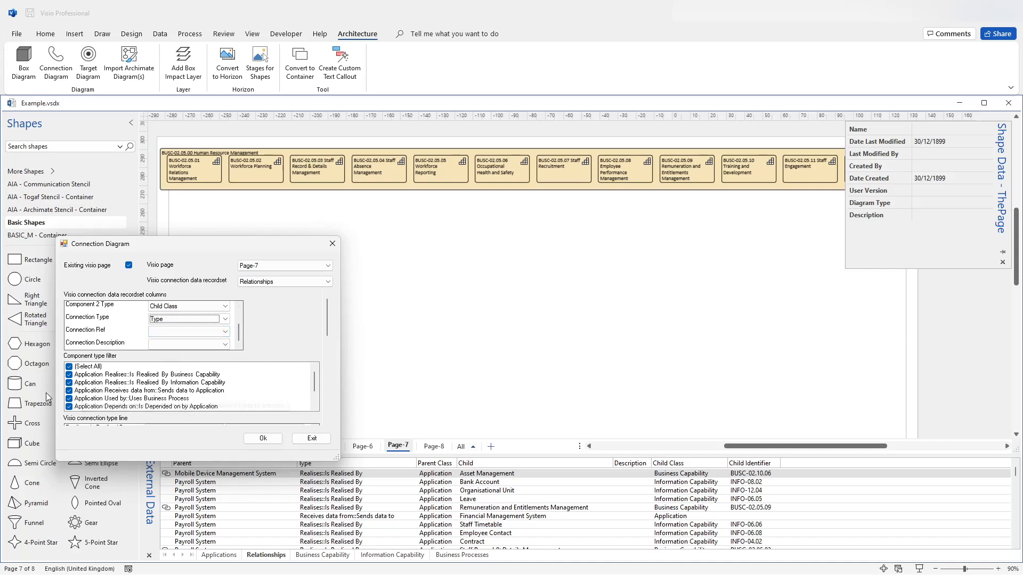
pyautogui.click(69, 367)
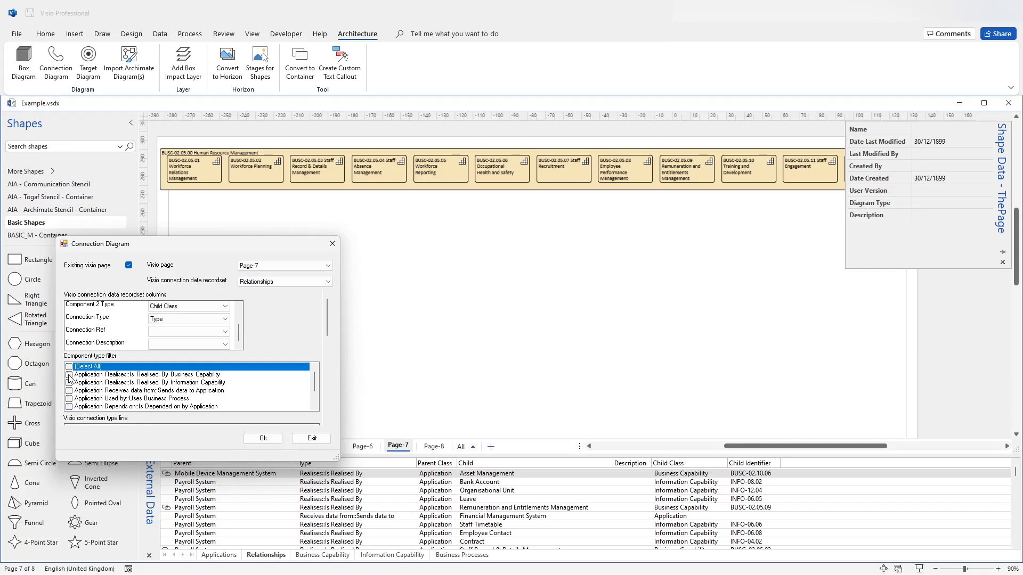
pyautogui.click(69, 375)
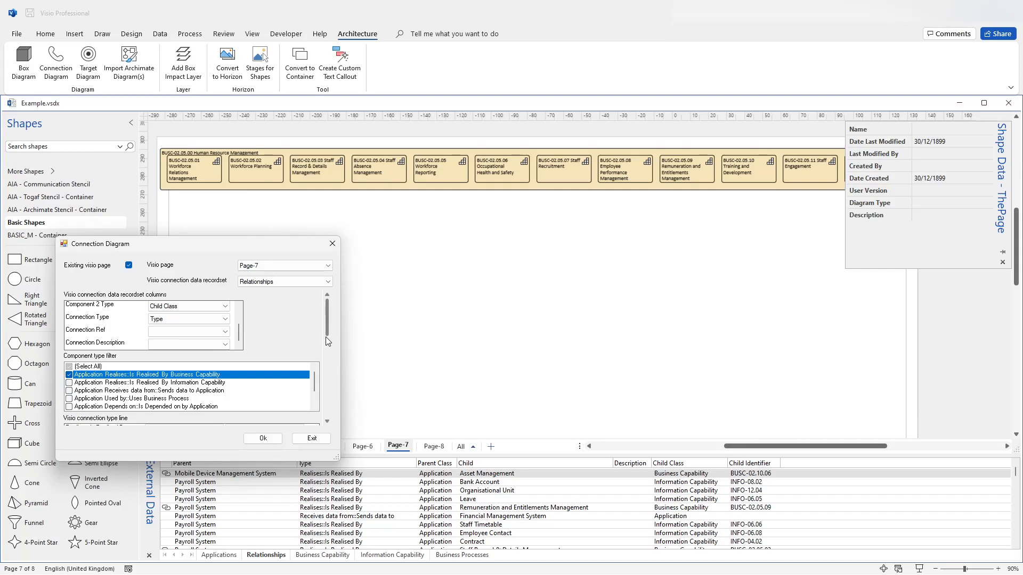
# Assign the Realization line from the AIA - Archimate Stencil to the Realises::Is Realised By connection type.
pyautogui.scroll(-3, 330, 354)
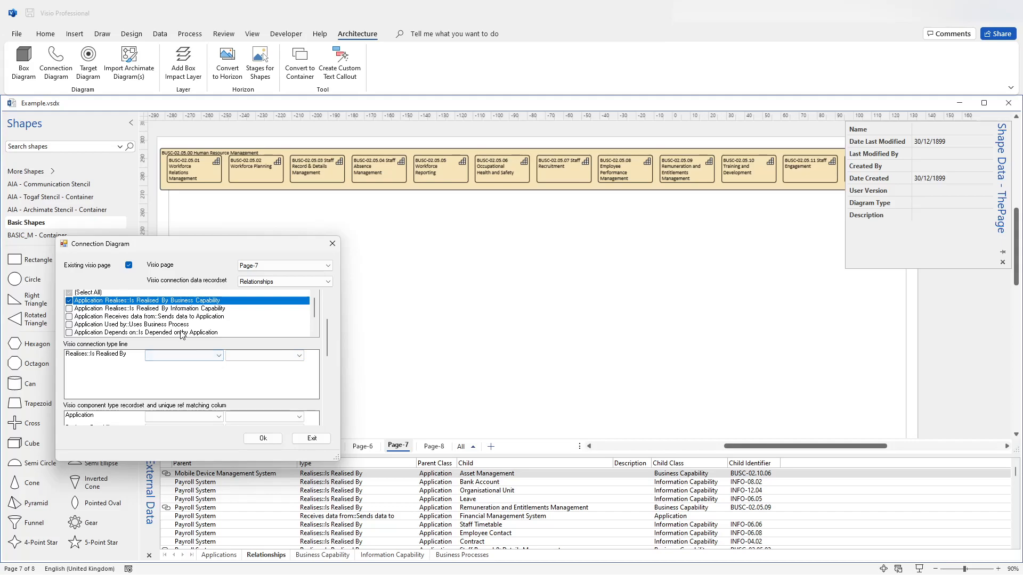
pyautogui.click(217, 356)
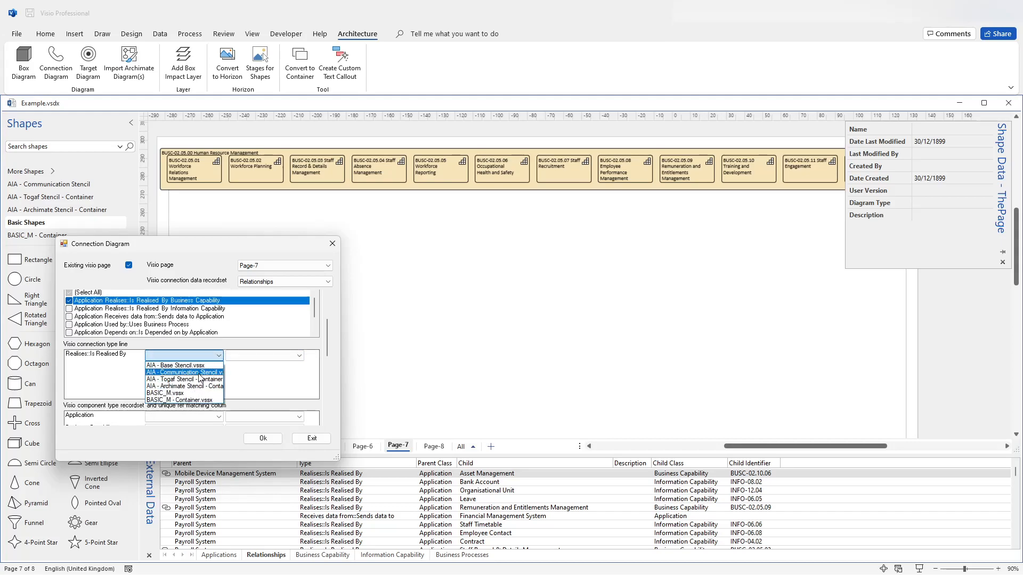
pyautogui.click(203, 390)
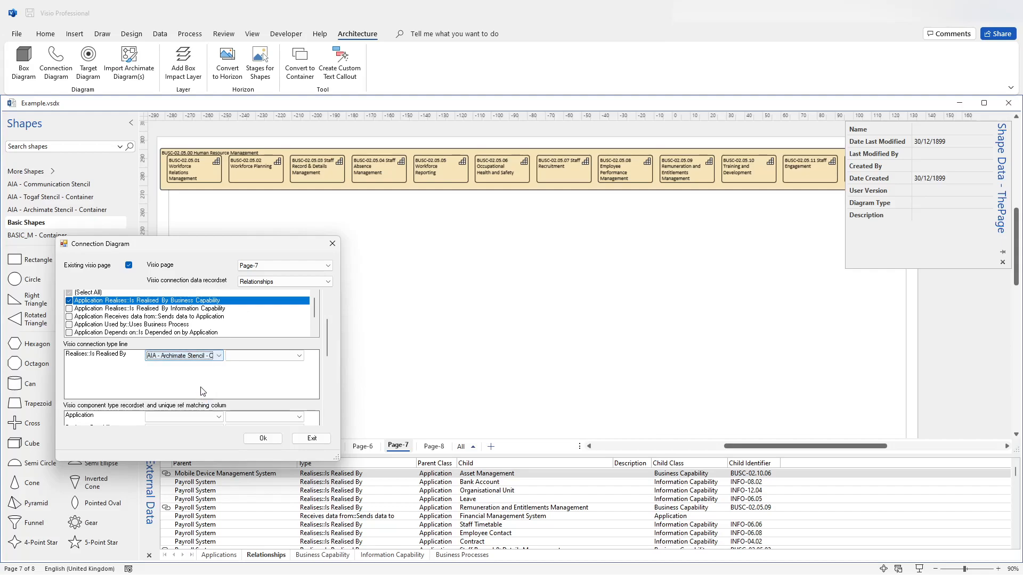
pyautogui.click(300, 357)
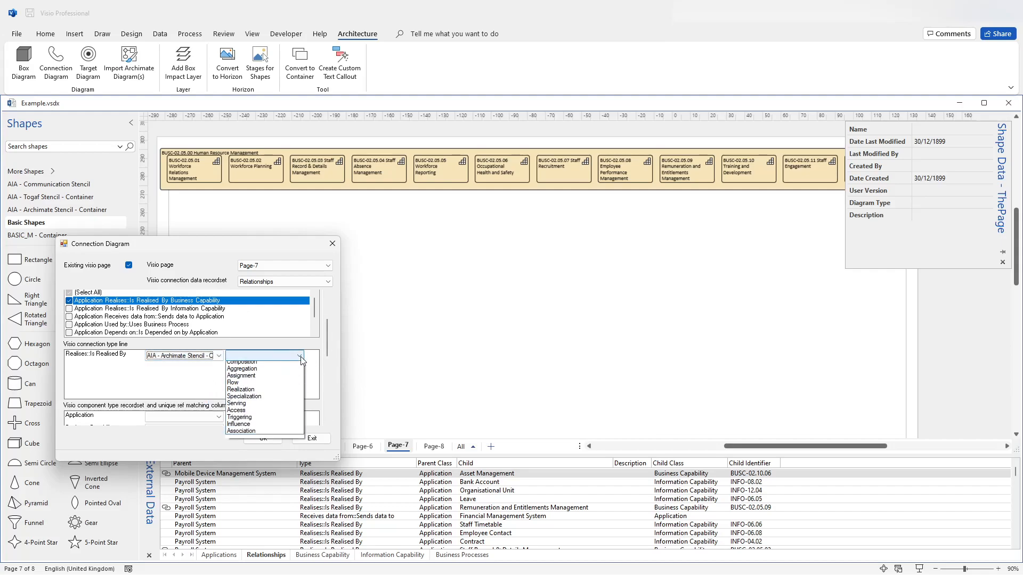
pyautogui.click(282, 389)
# Match Application to the Applications recordset and Business Capability to the Business Capability recordset, using Name as the unique reference for both.
pyautogui.moveTo(326, 342); pyautogui.dragTo(326, 367)
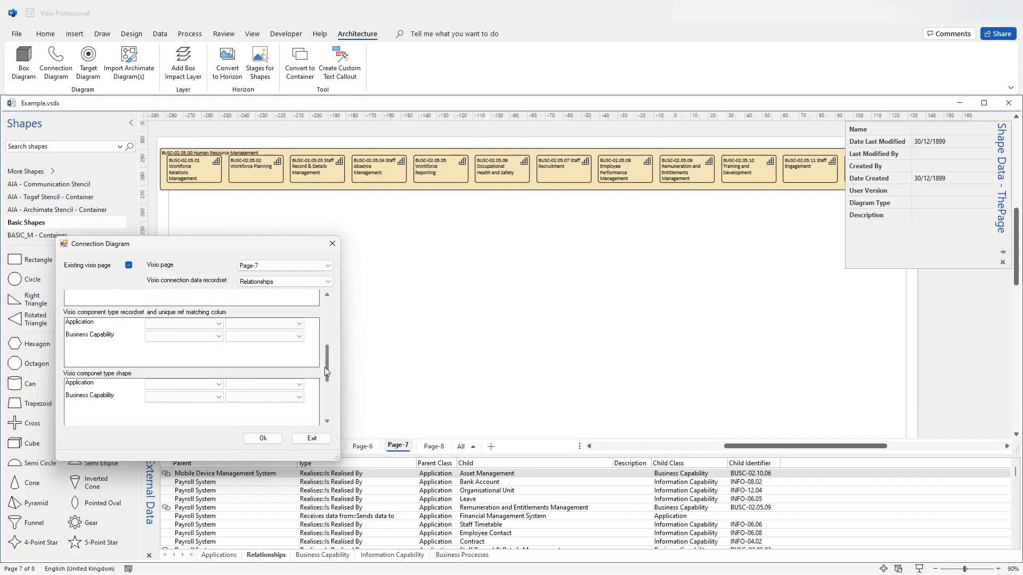
pyautogui.click(217, 326)
pyautogui.click(214, 336)
pyautogui.click(218, 336)
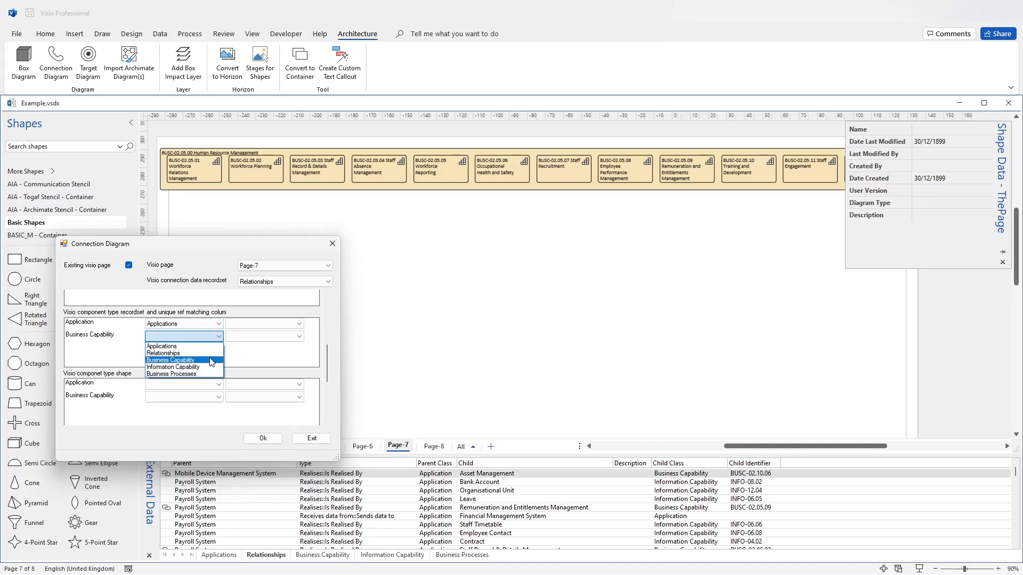
pyautogui.click(212, 361)
pyautogui.click(300, 324)
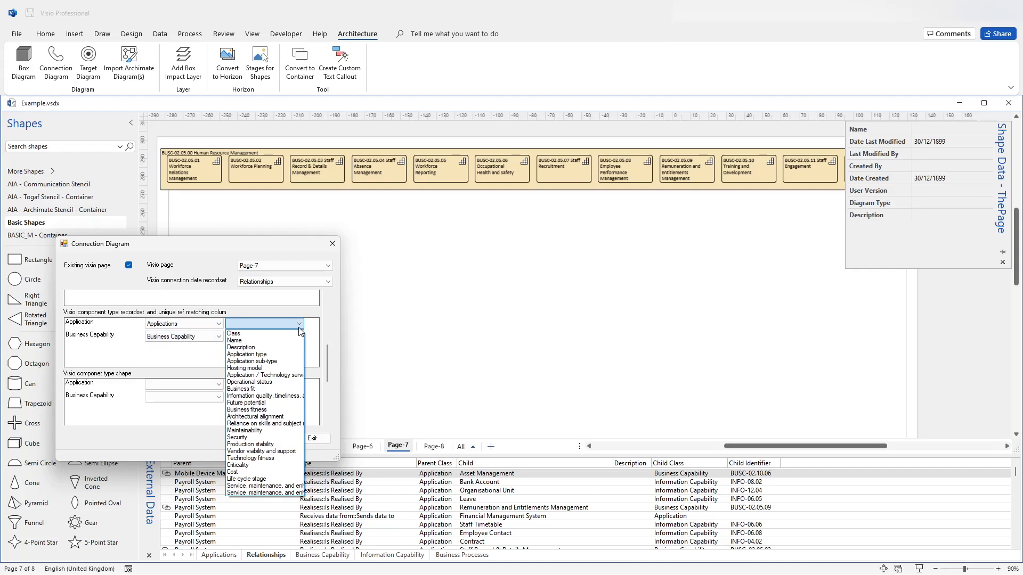
pyautogui.click(261, 347)
pyautogui.click(287, 324)
pyautogui.click(286, 340)
pyautogui.click(288, 336)
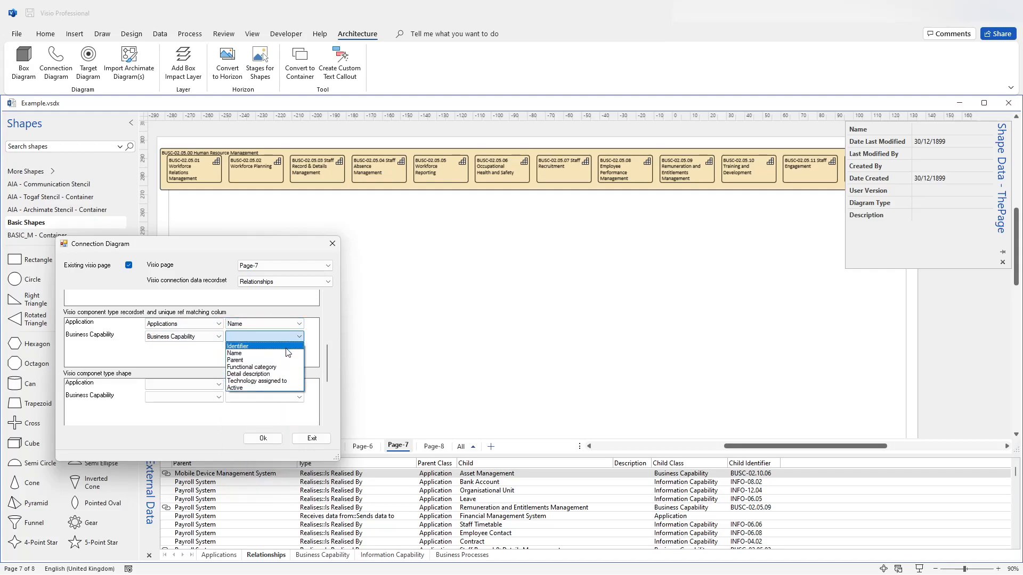
pyautogui.click(288, 353)
# Set the Application component type's shape to Application component from the AIA - Archimate Stencil.
pyautogui.moveTo(328, 356); pyautogui.dragTo(325, 372)
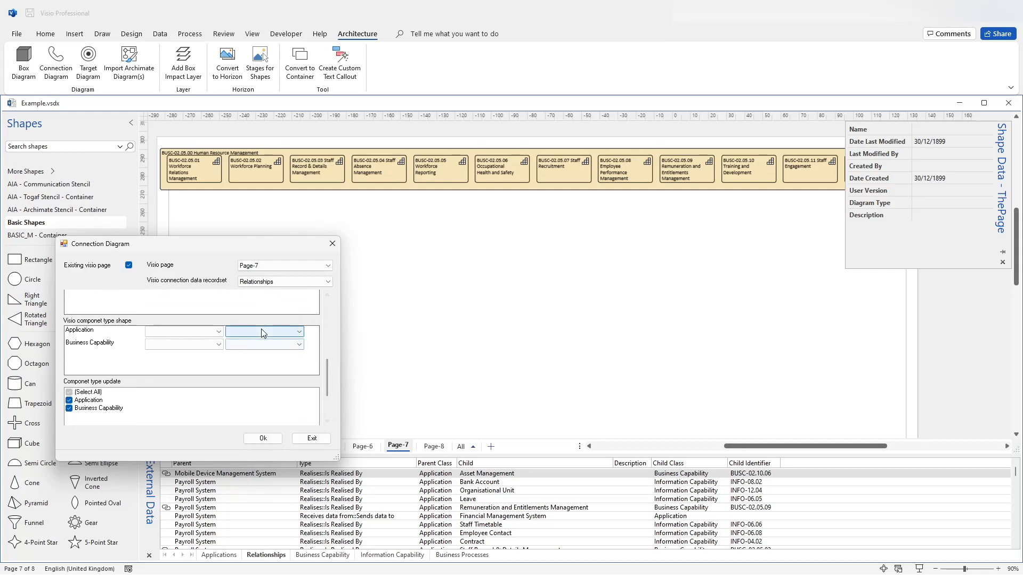
pyautogui.scroll(3, 97, 370)
pyautogui.scroll(-3, 98, 370)
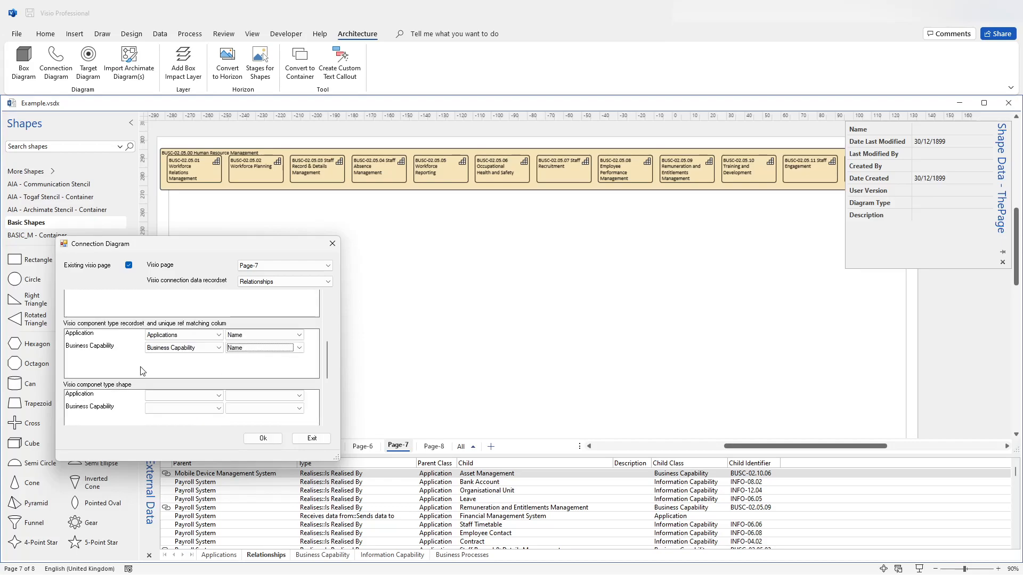
pyautogui.scroll(-3, 143, 371)
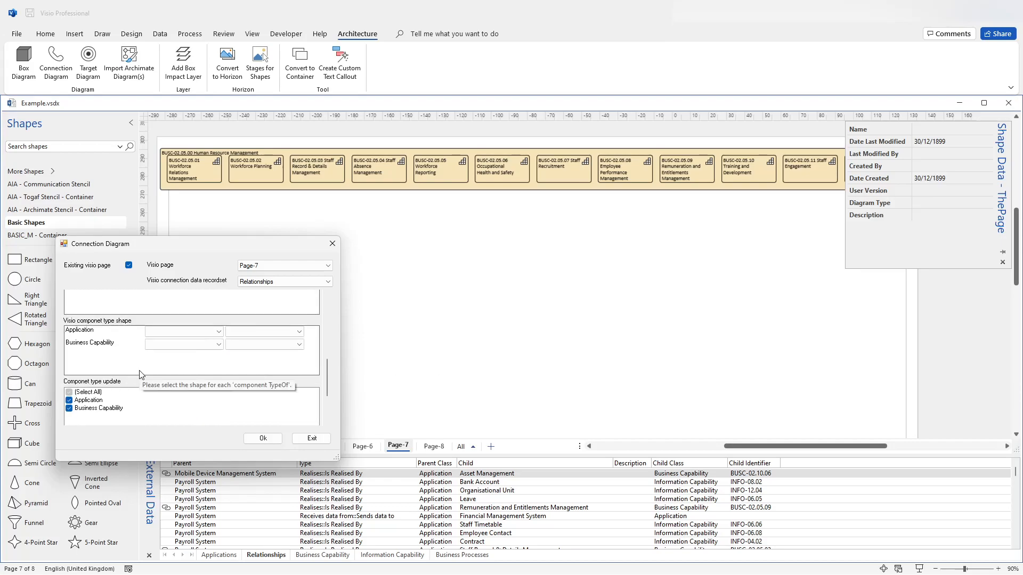
pyautogui.click(219, 333)
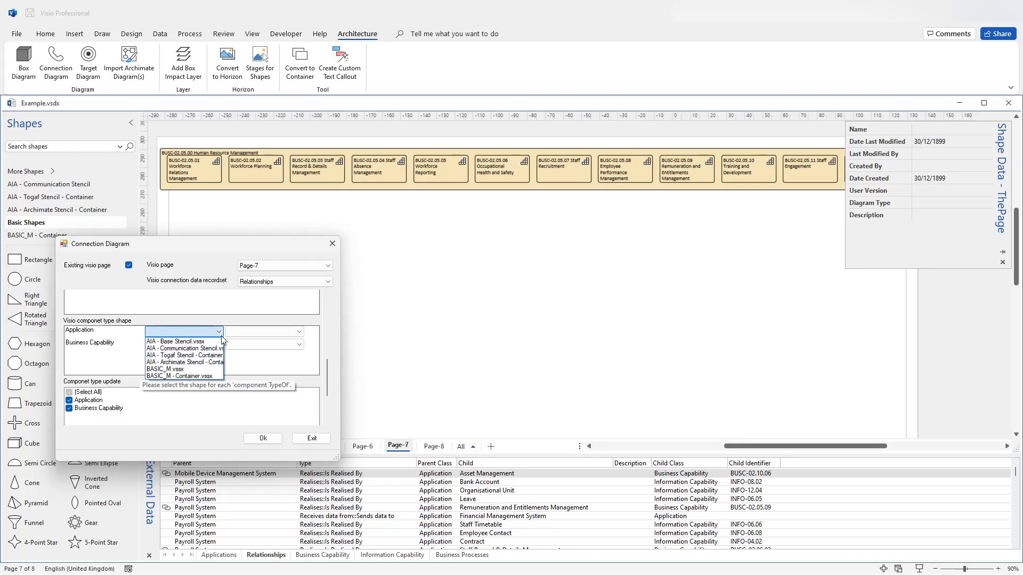
pyautogui.click(196, 363)
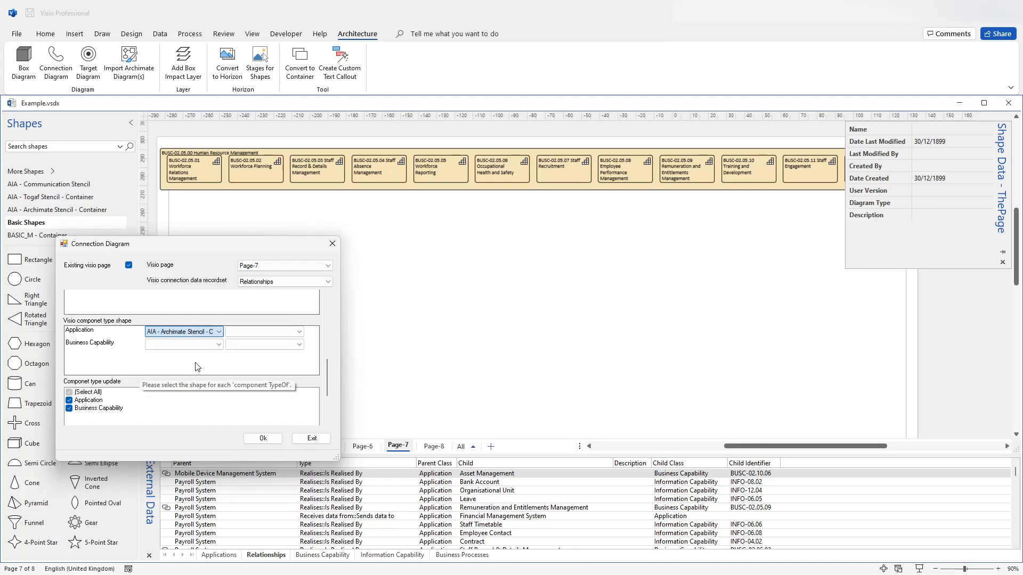
pyautogui.click(300, 332)
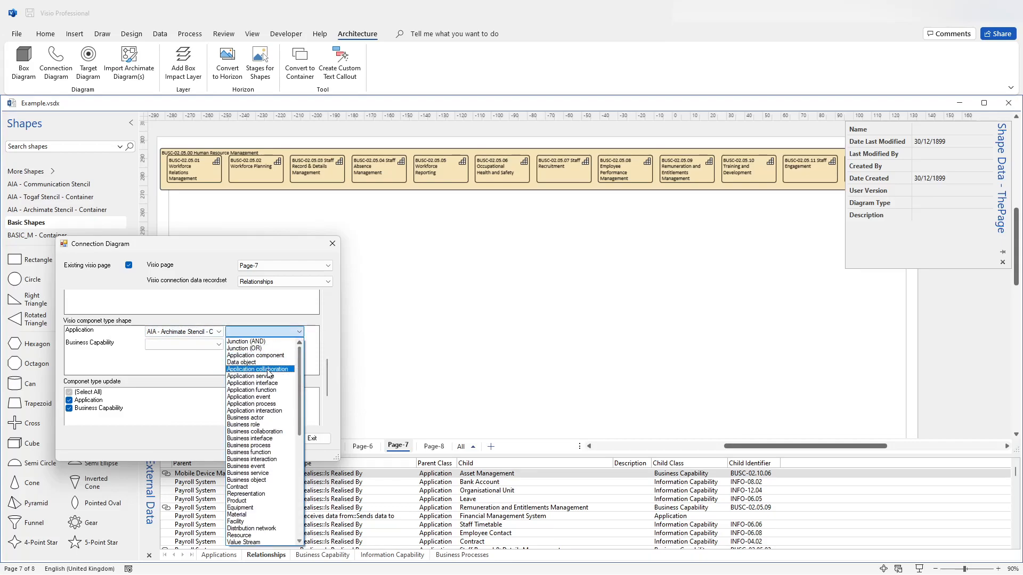
pyautogui.click(255, 356)
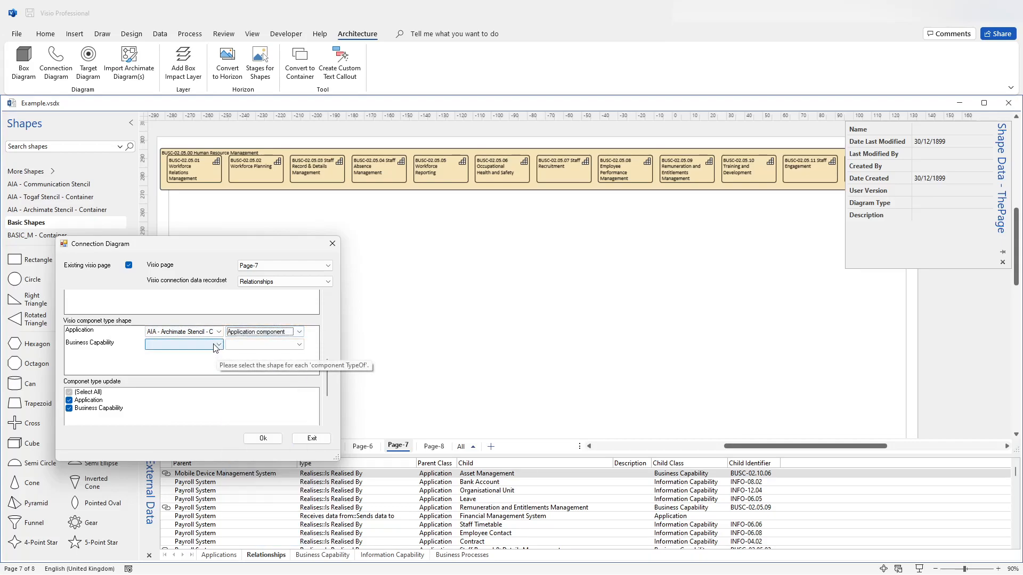
# Set the Business Capability component type's shape to Capability from the AIA - Archimate Stencil.
pyautogui.click(215, 345)
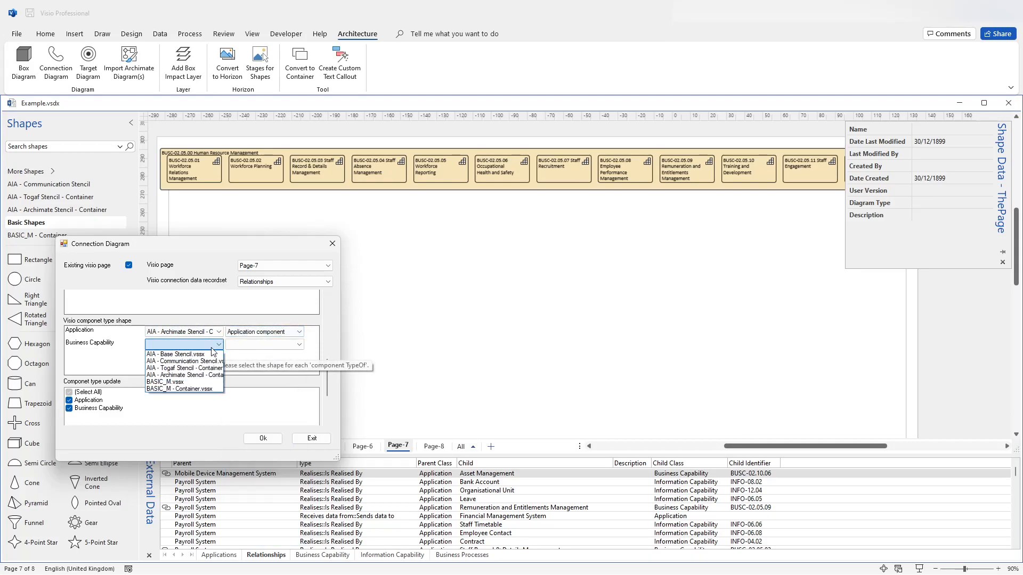
pyautogui.click(187, 375)
pyautogui.click(250, 346)
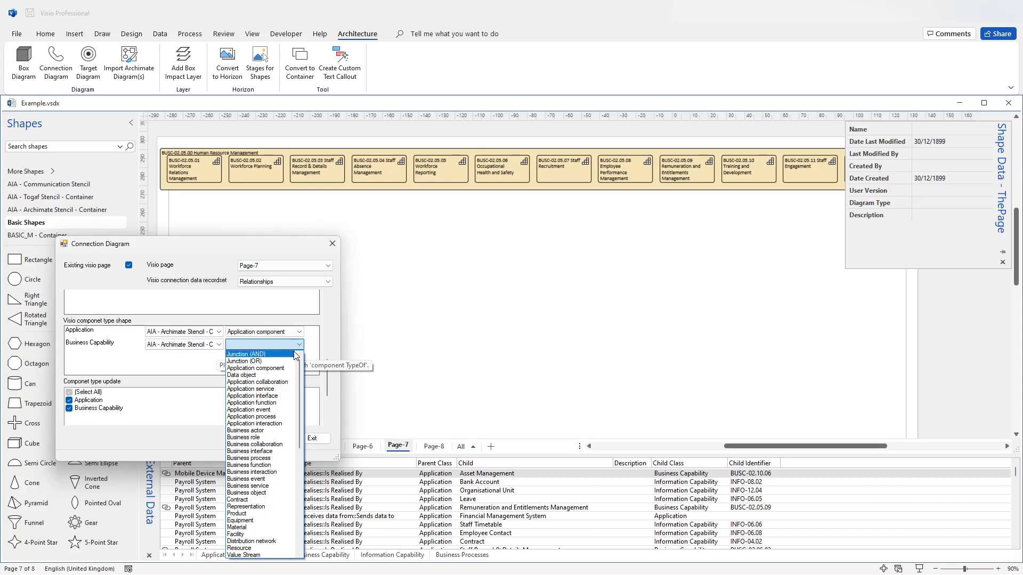
pyautogui.moveTo(301, 401); pyautogui.dragTo(302, 465)
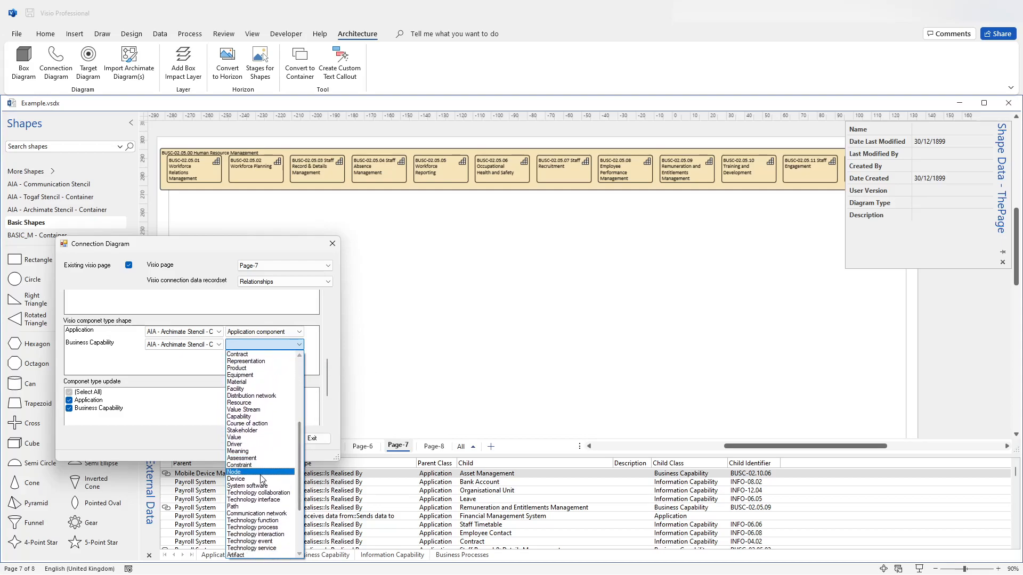
pyautogui.click(249, 416)
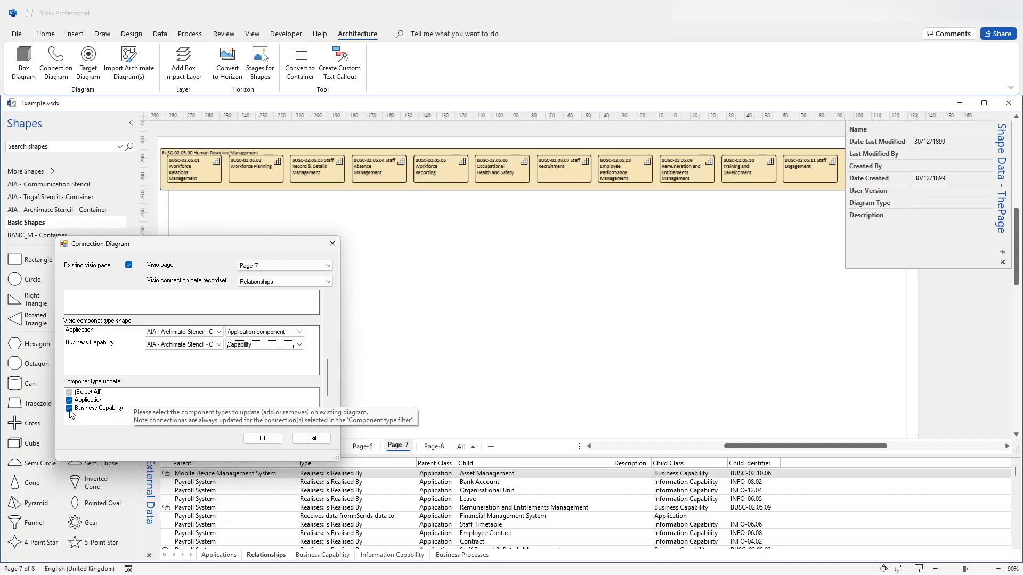
# Exclude Business Capability from the component types to update, keeping only Application selected.
pyautogui.scroll(-2, 330, 392)
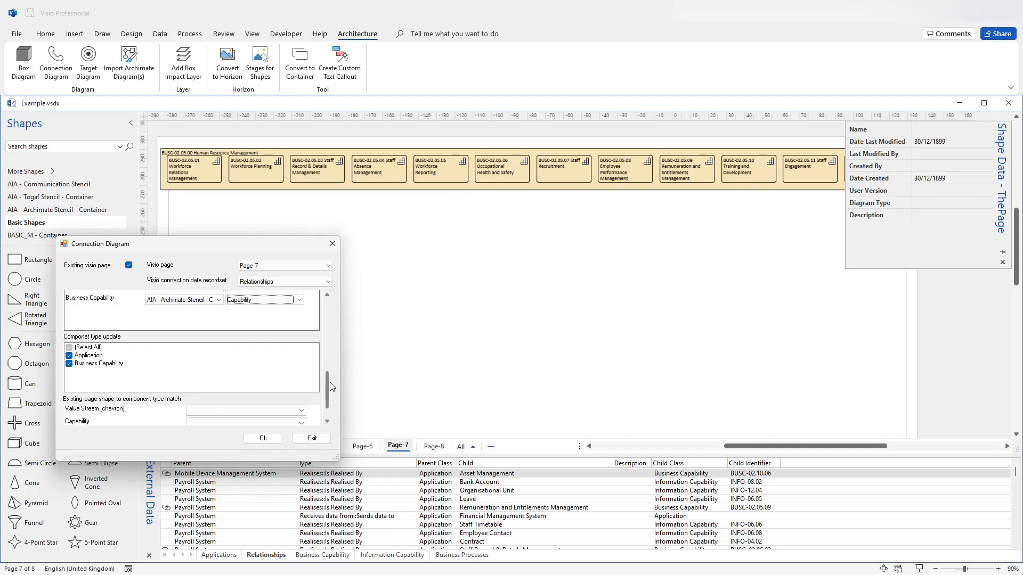
pyautogui.click(68, 364)
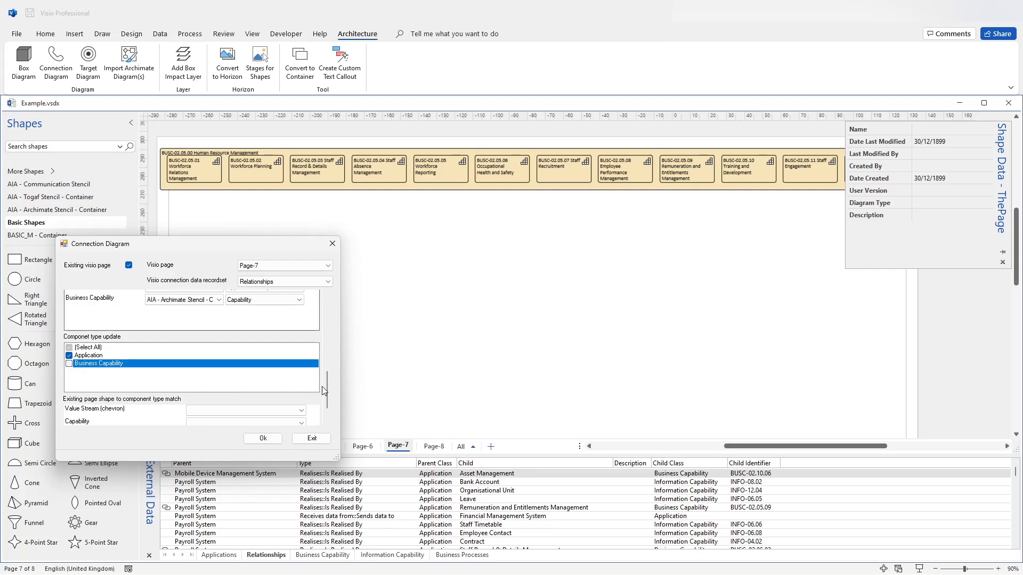
pyautogui.moveTo(327, 385); pyautogui.dragTo(328, 373)
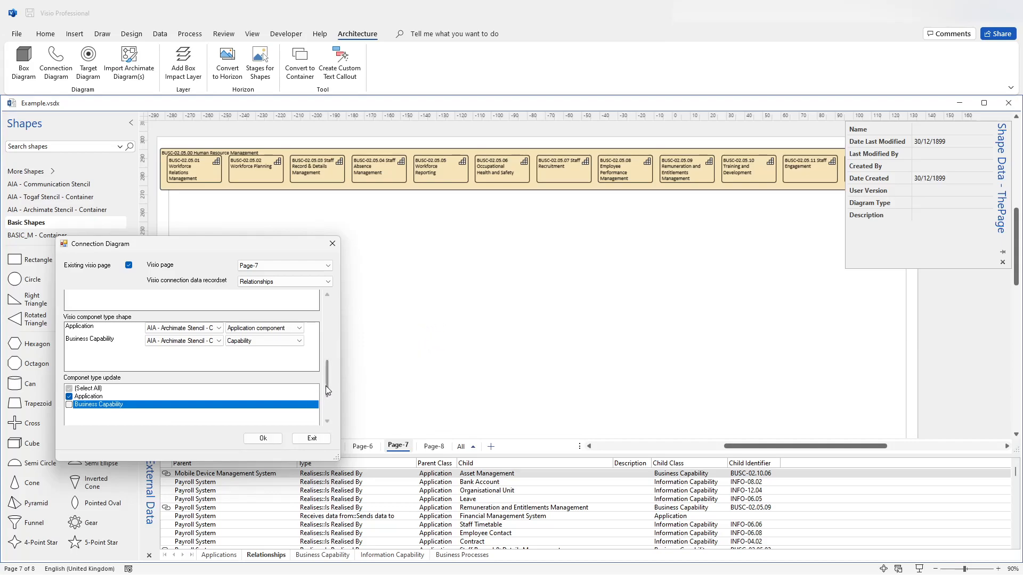
pyautogui.moveTo(328, 384); pyautogui.dragTo(327, 395)
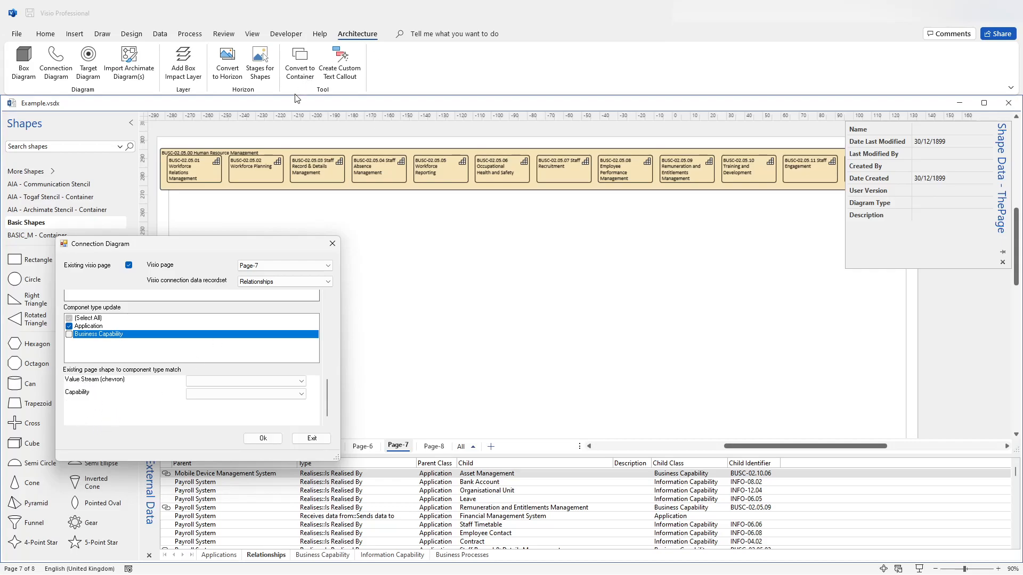
# Match the existing Value Stream (chevron) and Capability page shapes to the Business Capability component type.
pyautogui.click(749, 445)
pyautogui.click(304, 381)
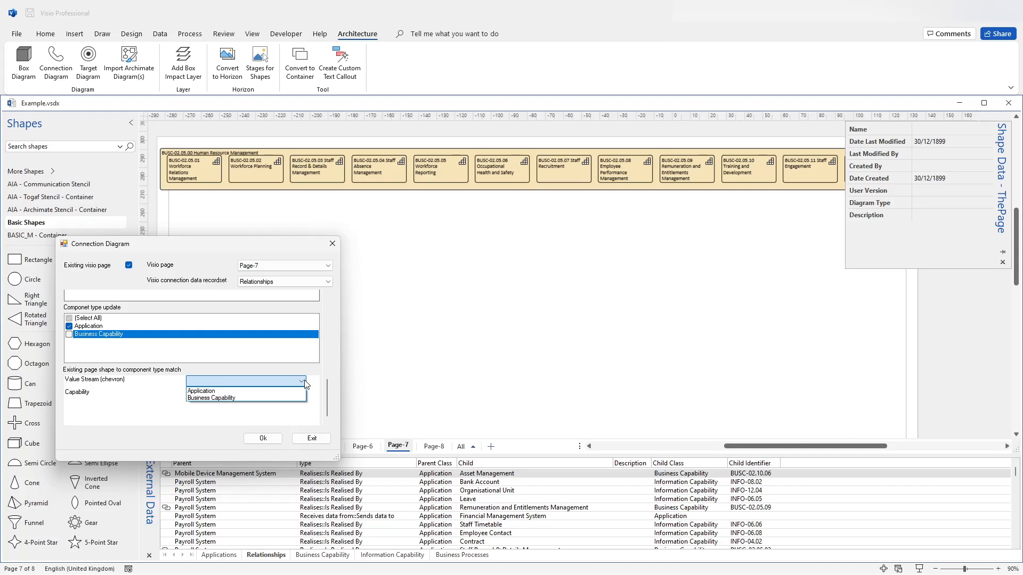
pyautogui.click(305, 381)
pyautogui.click(301, 394)
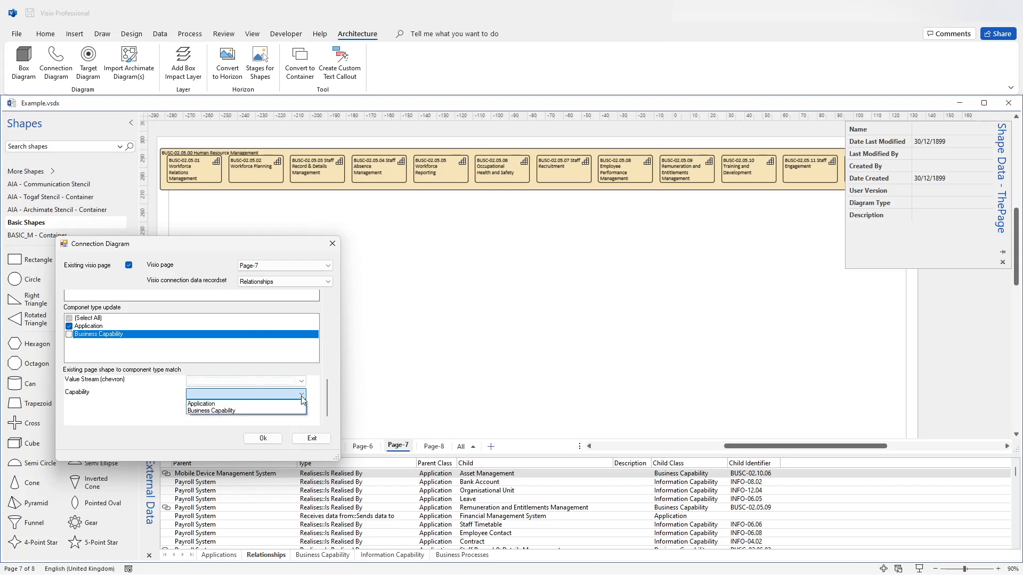
pyautogui.click(305, 381)
pyautogui.click(302, 382)
pyautogui.click(297, 400)
pyautogui.click(301, 394)
pyautogui.click(298, 414)
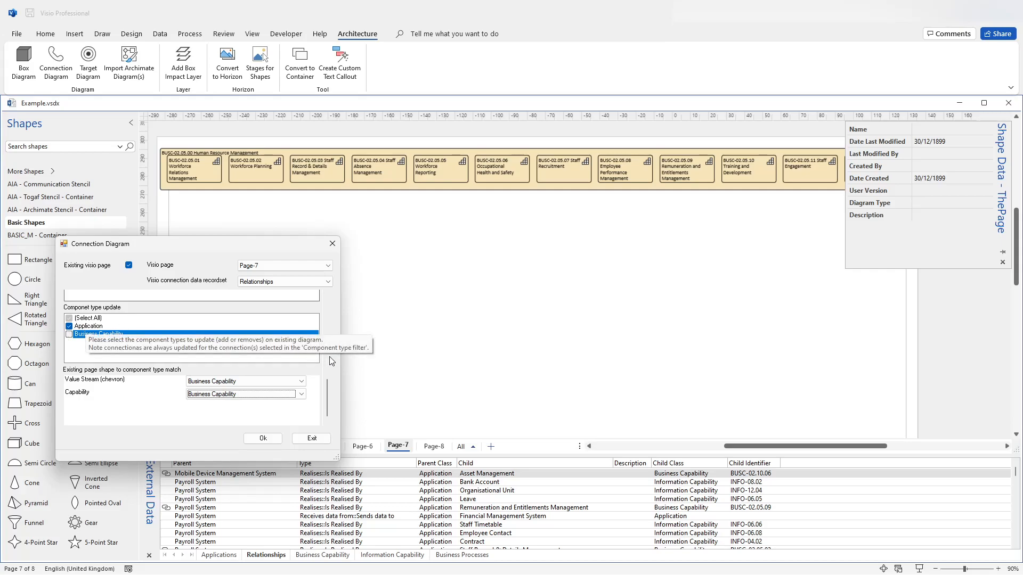
# Review the connection diagram settings, generate the diagram on Page-7 and exit the dialog.
pyautogui.moveTo(328, 392); pyautogui.dragTo(329, 303)
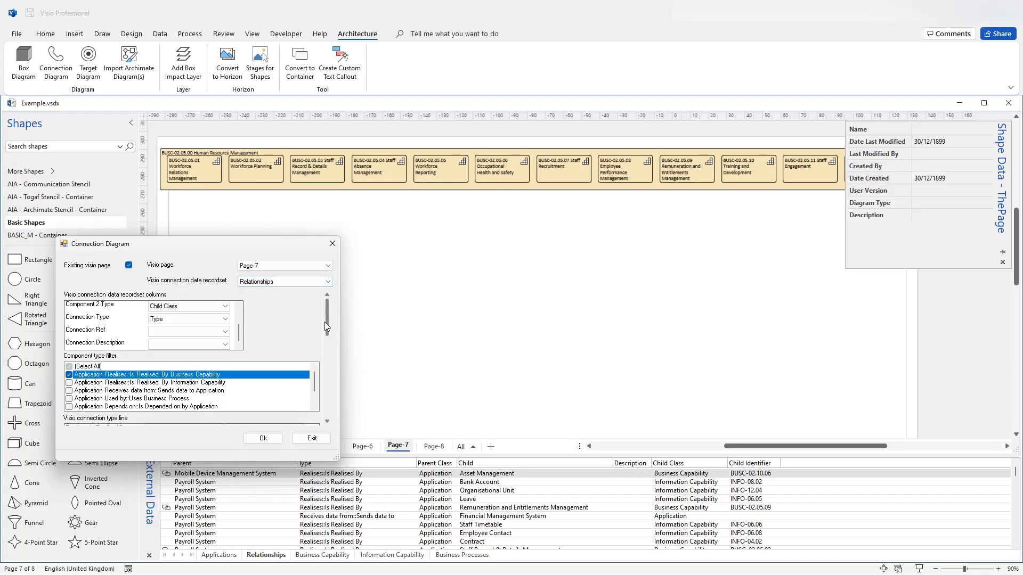
pyautogui.moveTo(328, 325); pyautogui.dragTo(326, 363)
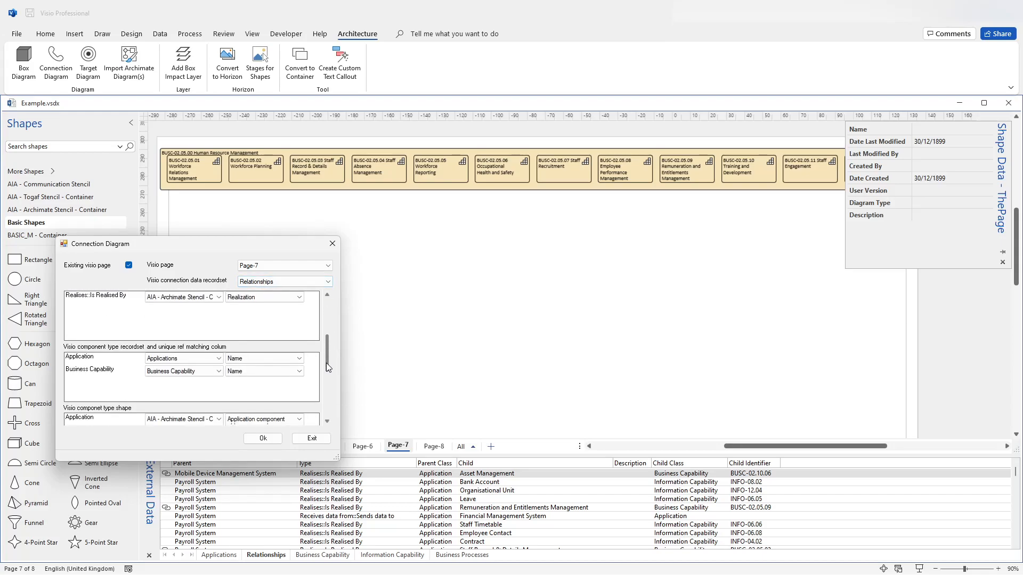
pyautogui.click(263, 438)
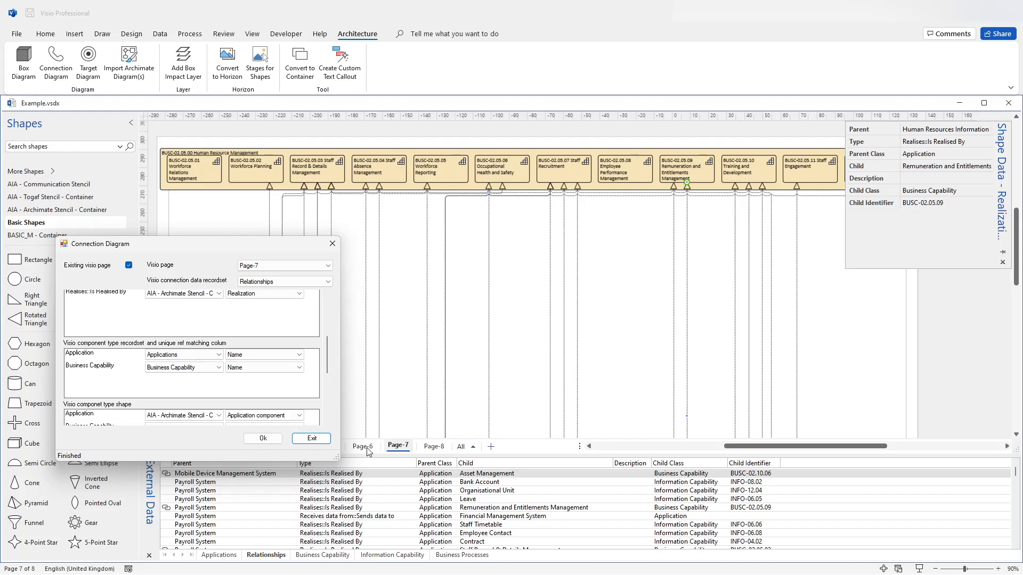
pyautogui.click(326, 438)
# Examine the generated application components and their realization lines to the Human Resource Management capabilities.
pyautogui.scroll(-5, 327, 434)
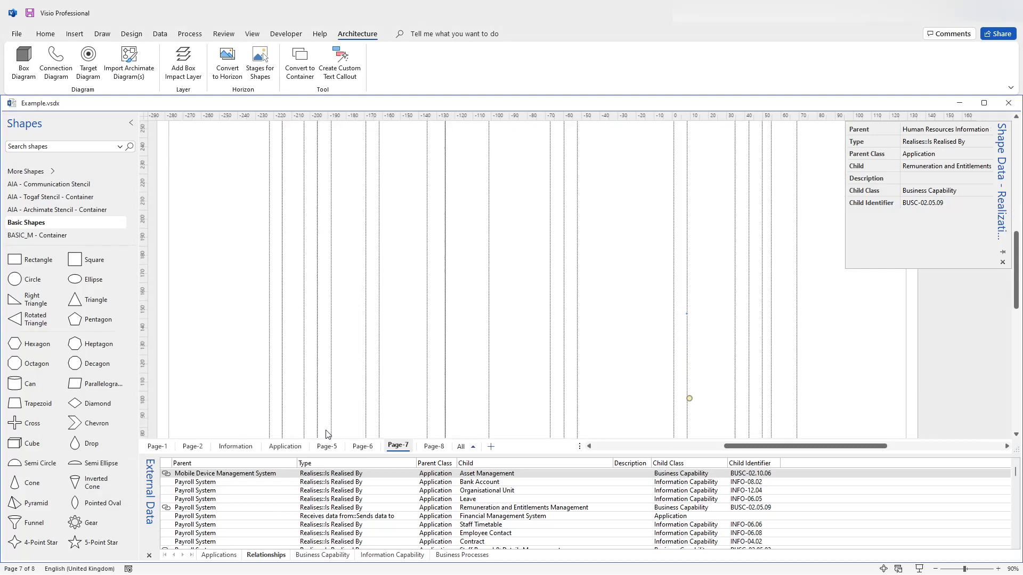
pyautogui.scroll(-4, 326, 432)
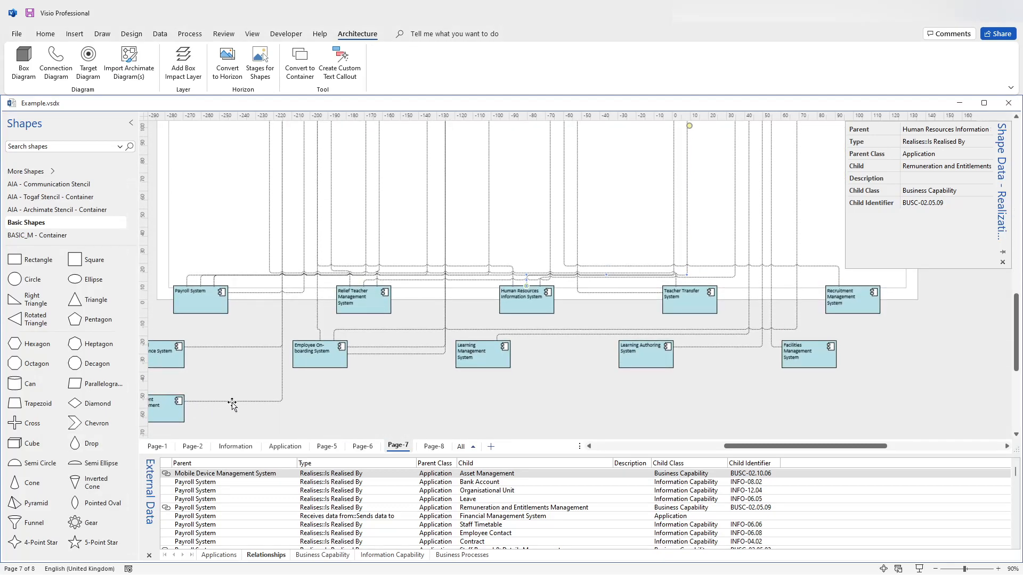
pyautogui.scroll(2, 232, 405)
pyautogui.scroll(7, 232, 409)
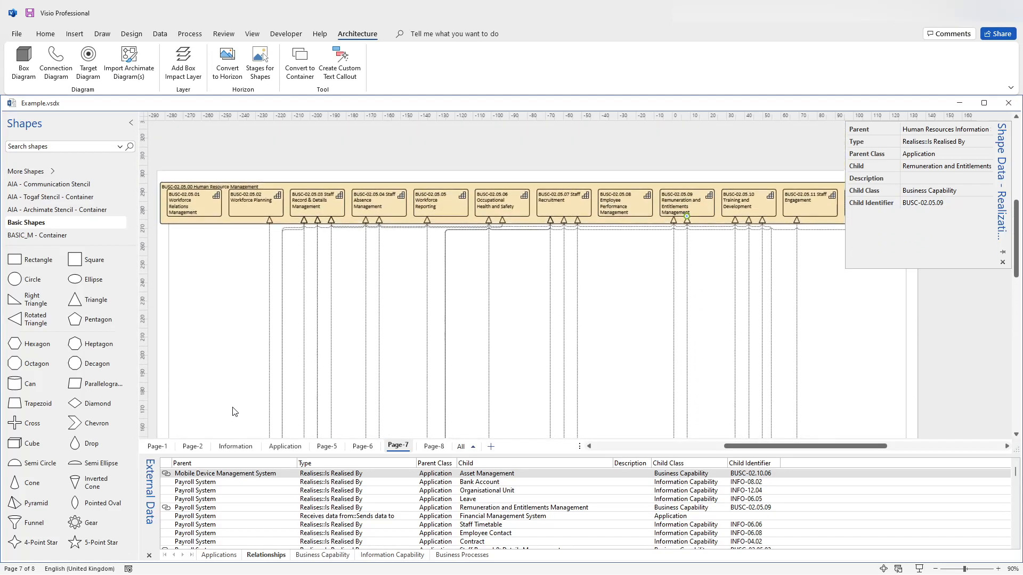
pyautogui.scroll(-2, 233, 413)
pyautogui.scroll(-5, 233, 413)
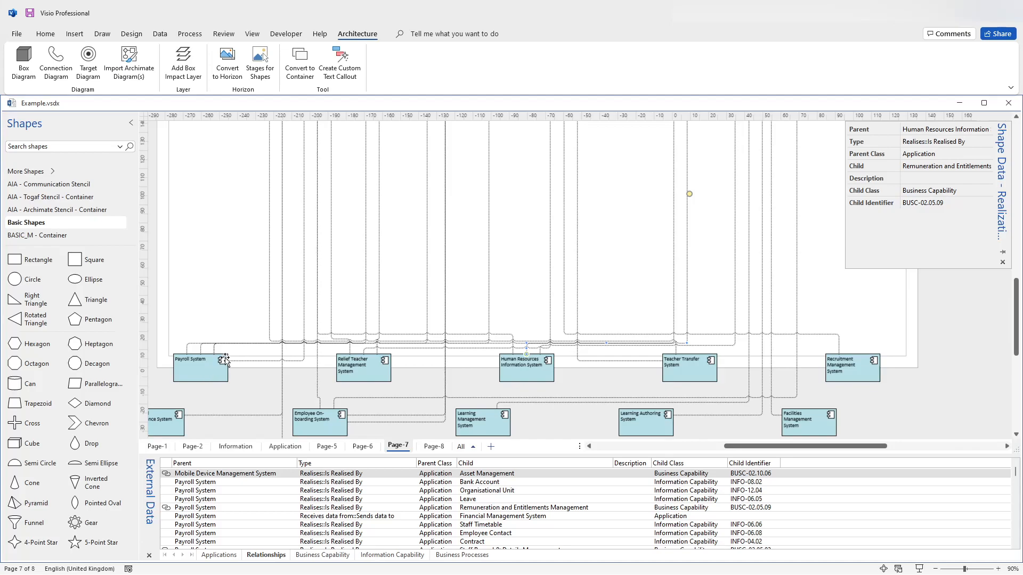
pyautogui.scroll(6, 254, 386)
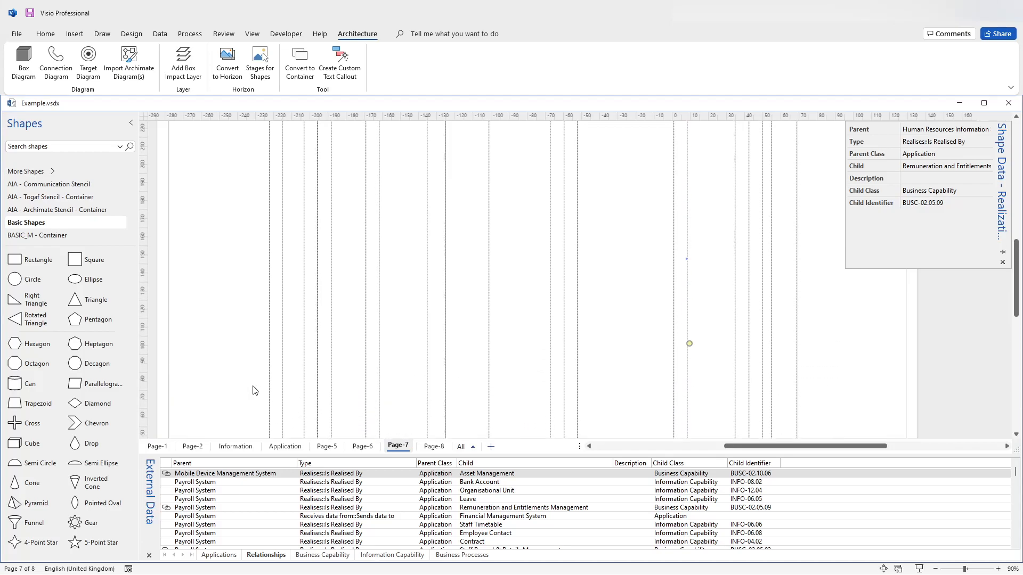
pyautogui.scroll(2, 251, 392)
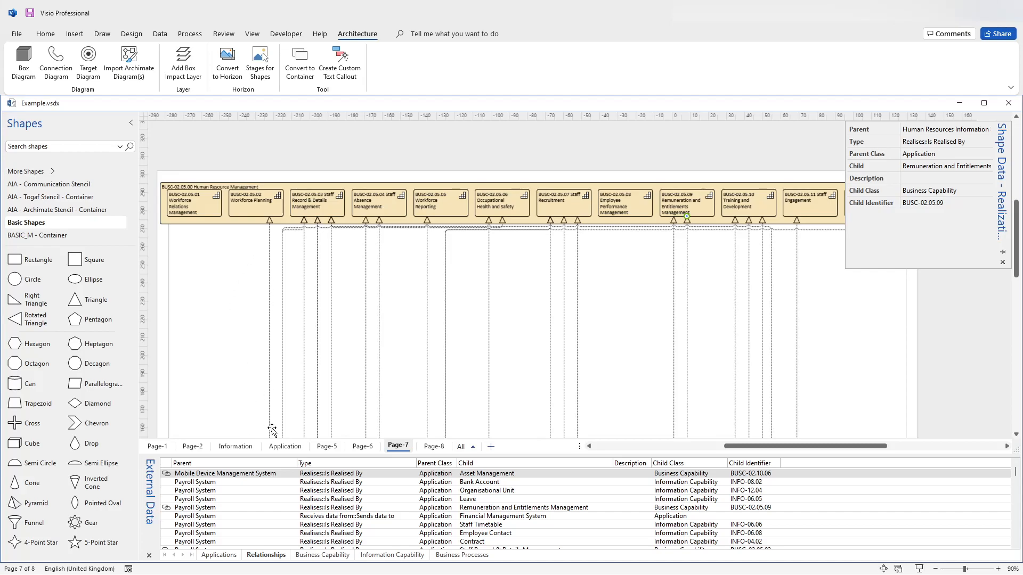
pyautogui.scroll(-10, 274, 431)
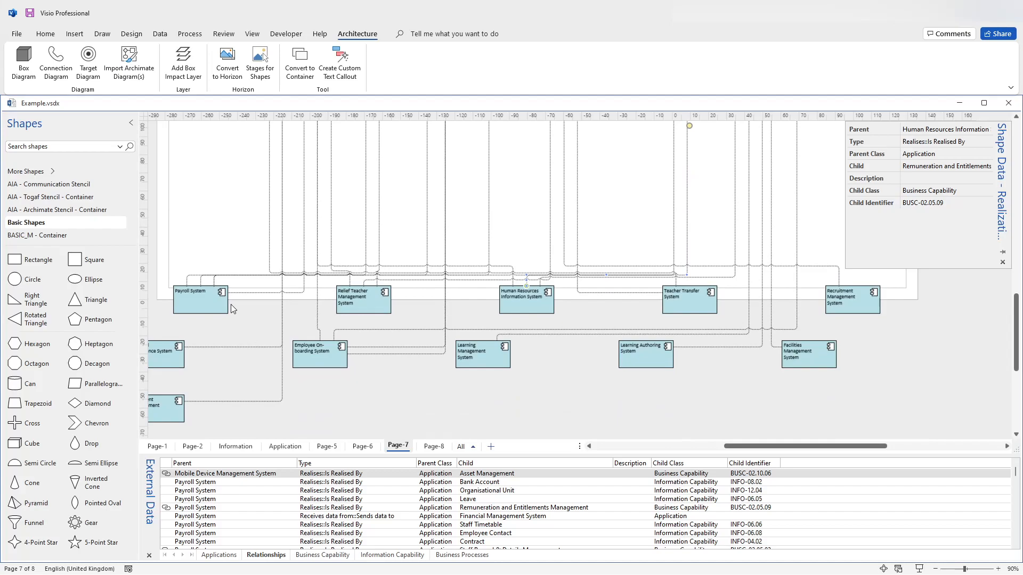
# Move the Payroll System application up about 70 mm onto the page, then check its rerouted connections to the capabilities.
pyautogui.moveTo(218, 300); pyautogui.dragTo(222, 174)
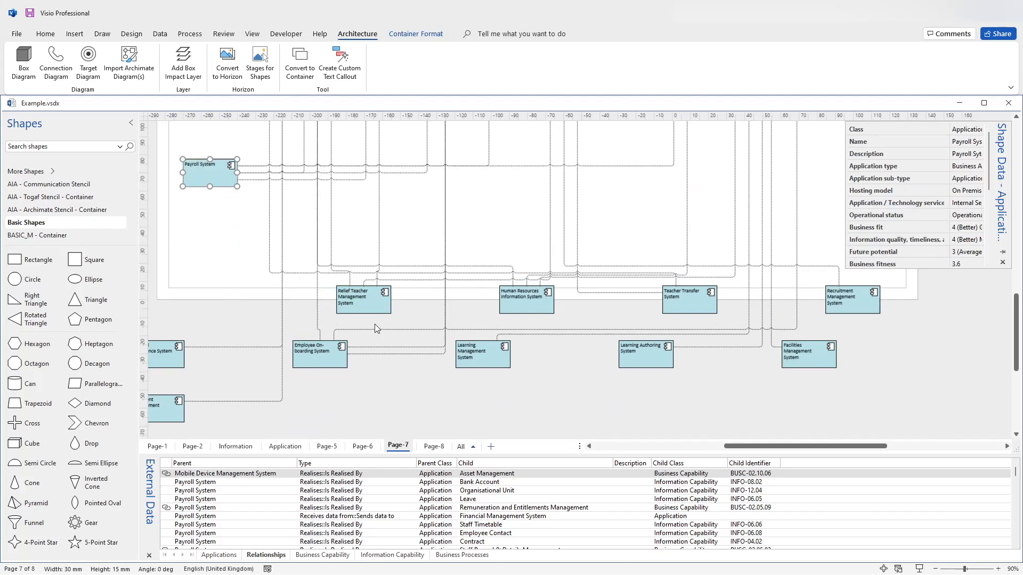
pyautogui.scroll(1, 375, 323)
pyautogui.scroll(4, 369, 279)
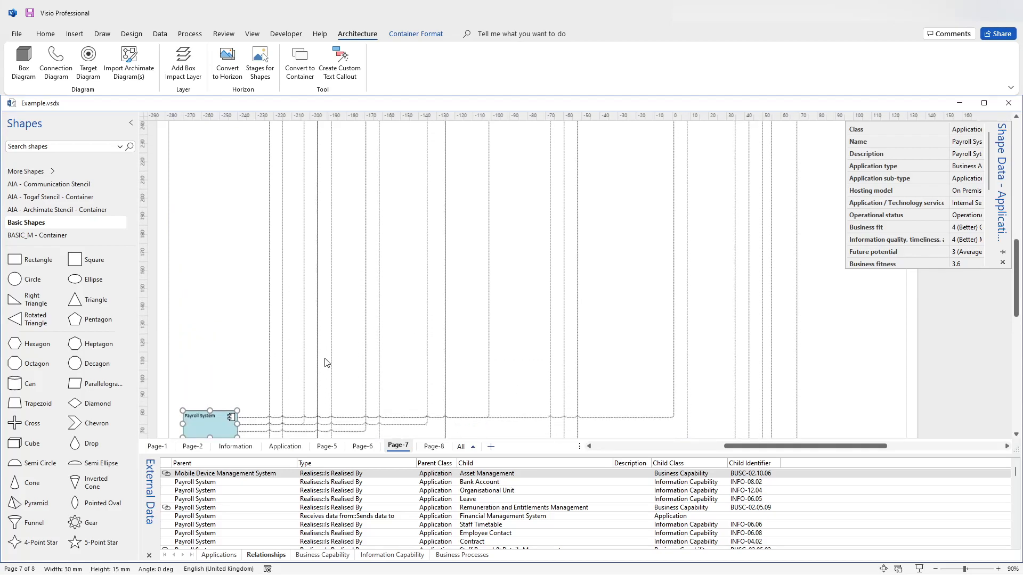
pyautogui.scroll(-2, 326, 361)
pyautogui.scroll(-1, 410, 368)
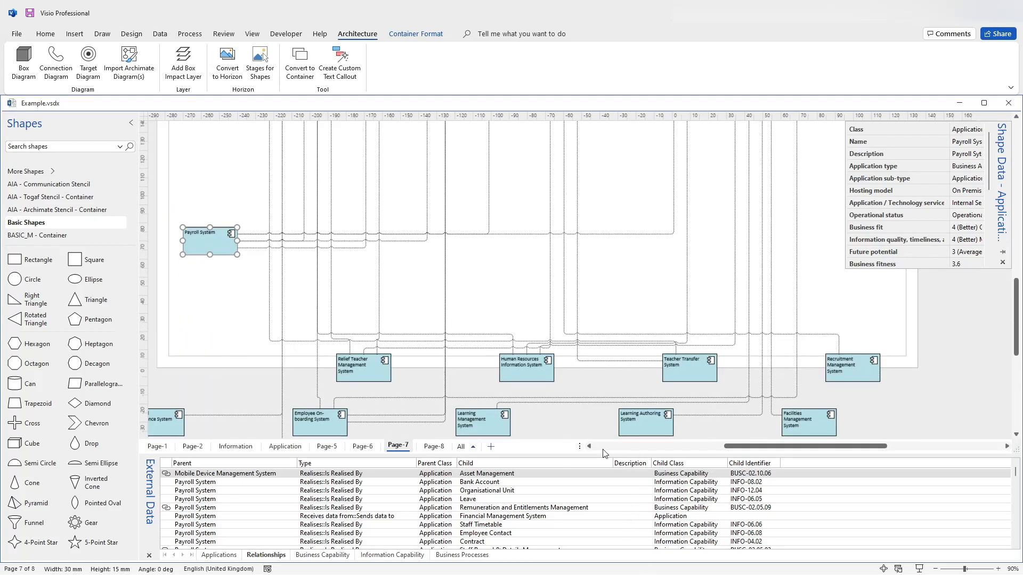
pyautogui.scroll(-2, 489, 423)
pyautogui.scroll(8, 501, 393)
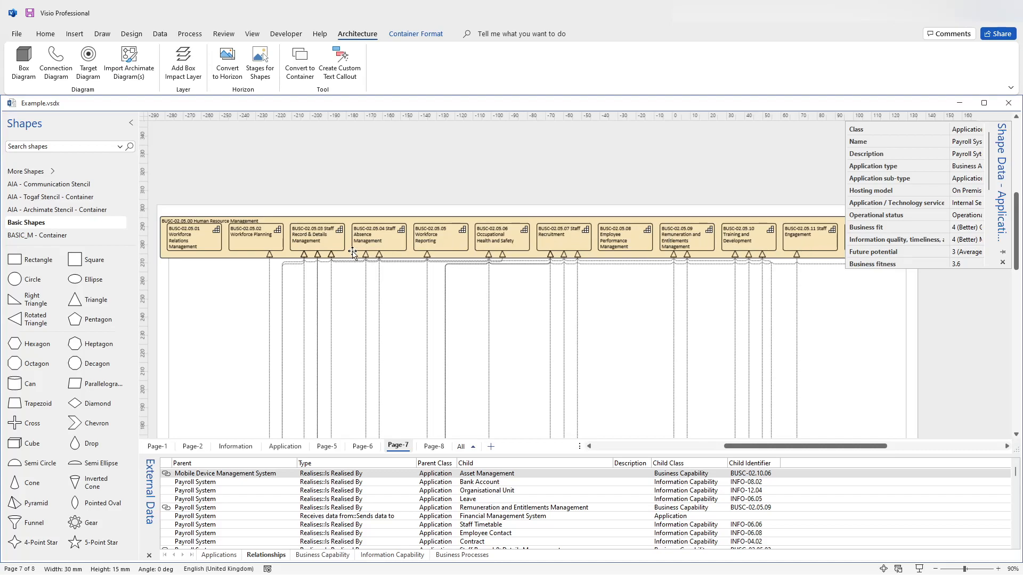
# Inspect the shape data of individual capabilities, including Employee Performance Management, Training and Development, Staff Engagement, and Occupational Health and Safety.
pyautogui.click(621, 243)
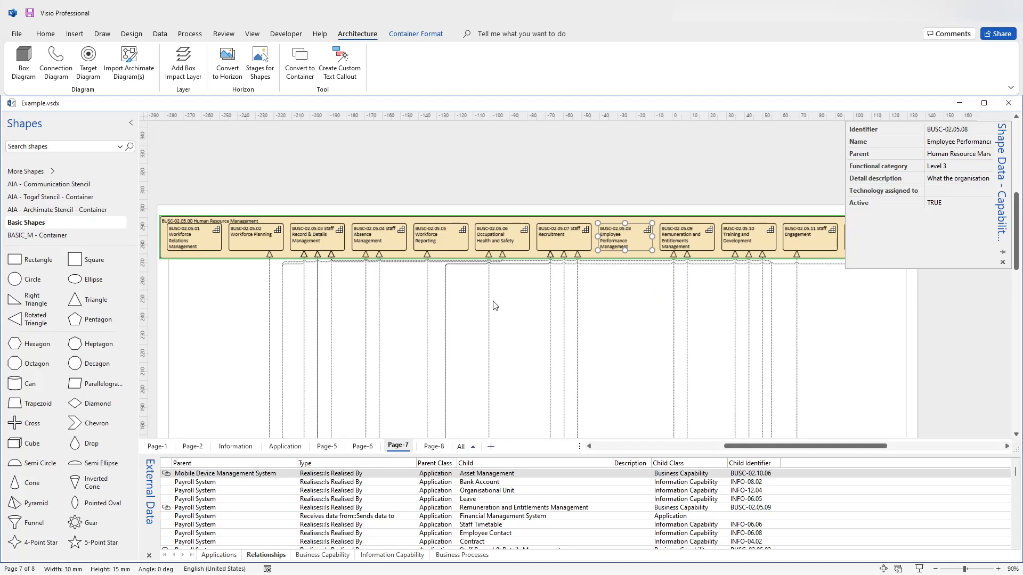
pyautogui.click(499, 239)
pyautogui.click(736, 238)
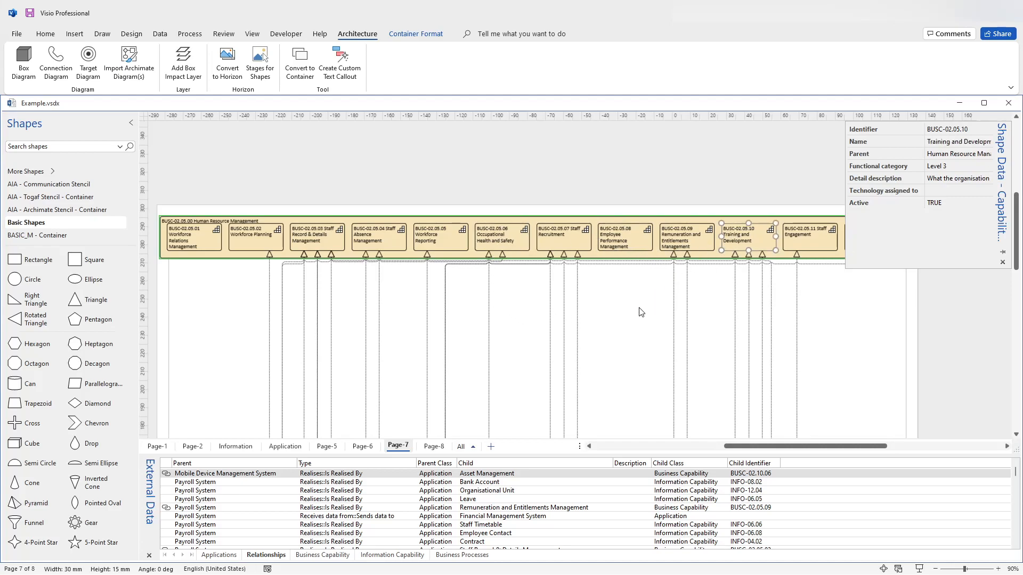
pyautogui.click(815, 238)
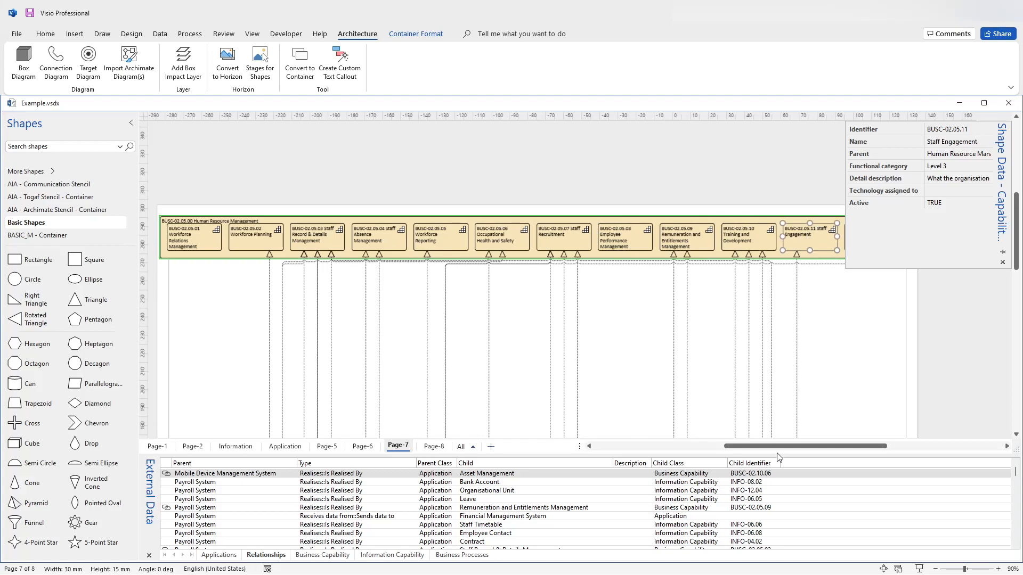
pyautogui.moveTo(779, 447); pyautogui.dragTo(754, 448)
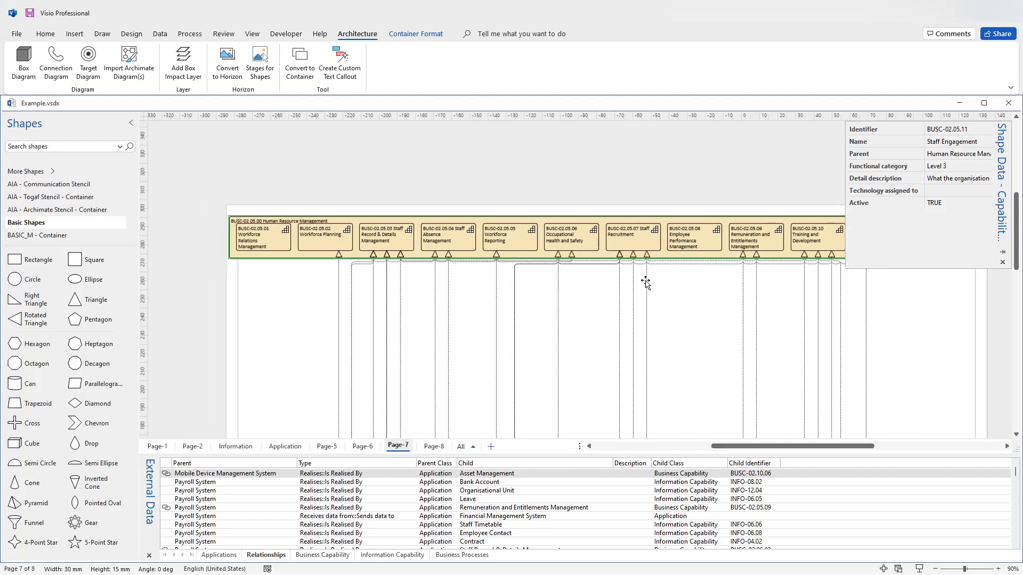
pyautogui.click(575, 237)
pyautogui.moveTo(579, 238)
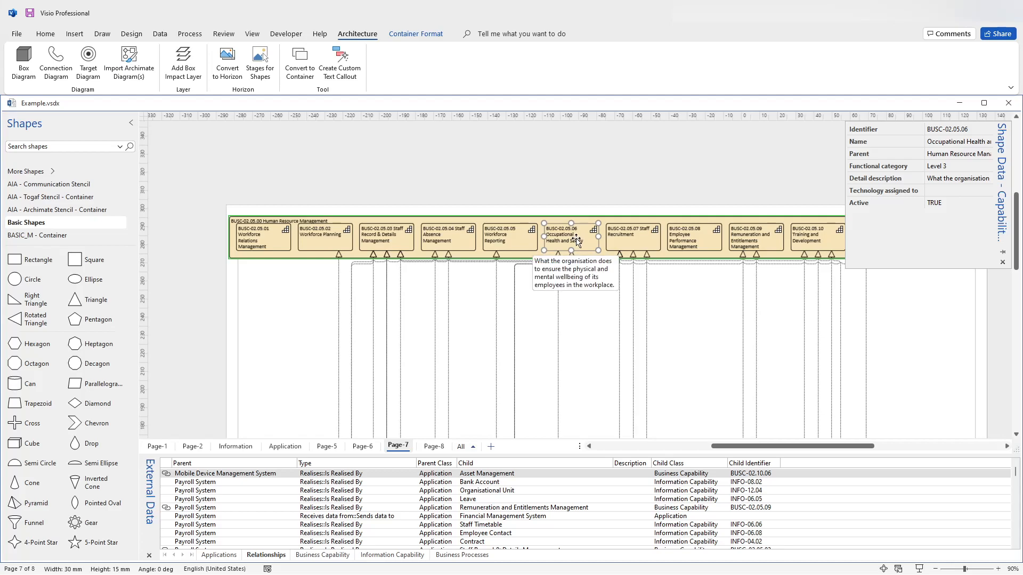
# Select a realization line under Occupational Health and Safety and trace it to its application, examining the surrounding applications and connections.
pyautogui.click(559, 329)
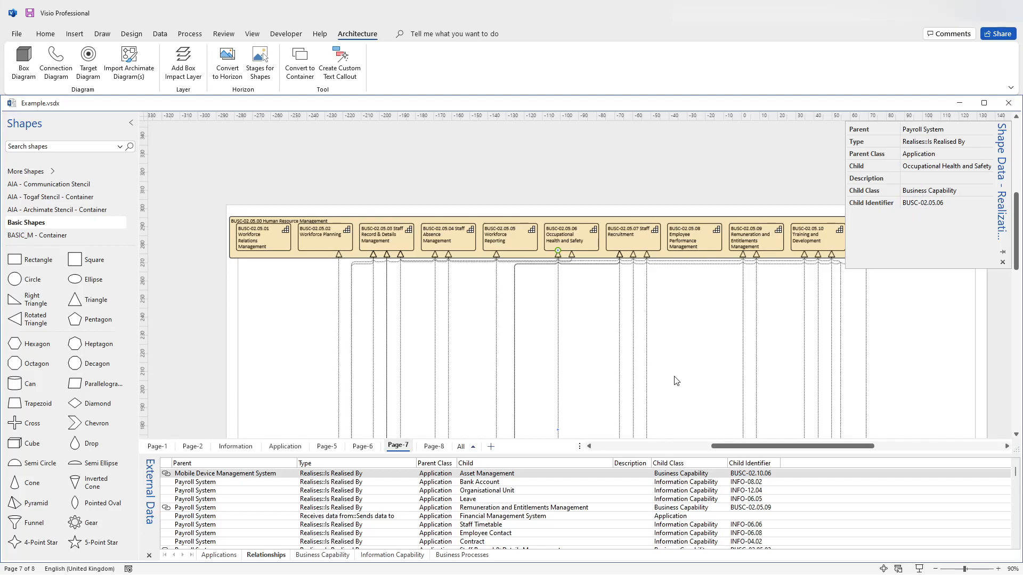
pyautogui.scroll(-10, 641, 400)
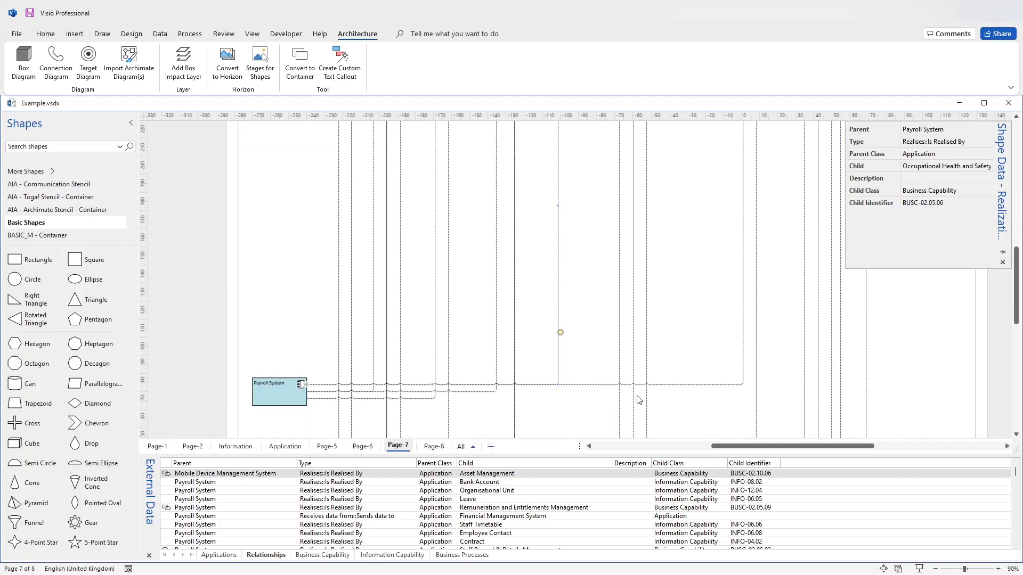
pyautogui.scroll(-5, 638, 400)
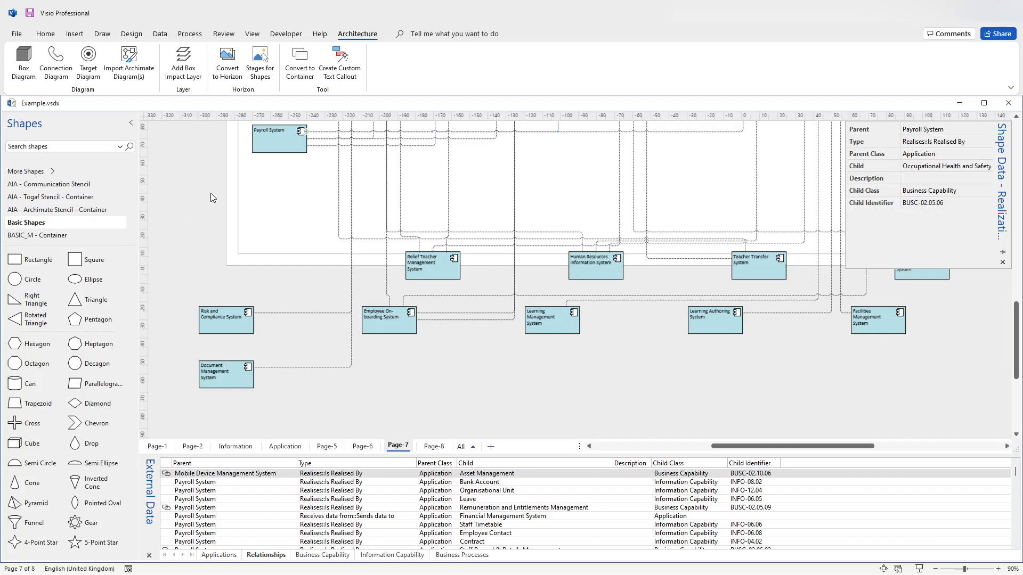
pyautogui.scroll(3, 217, 206)
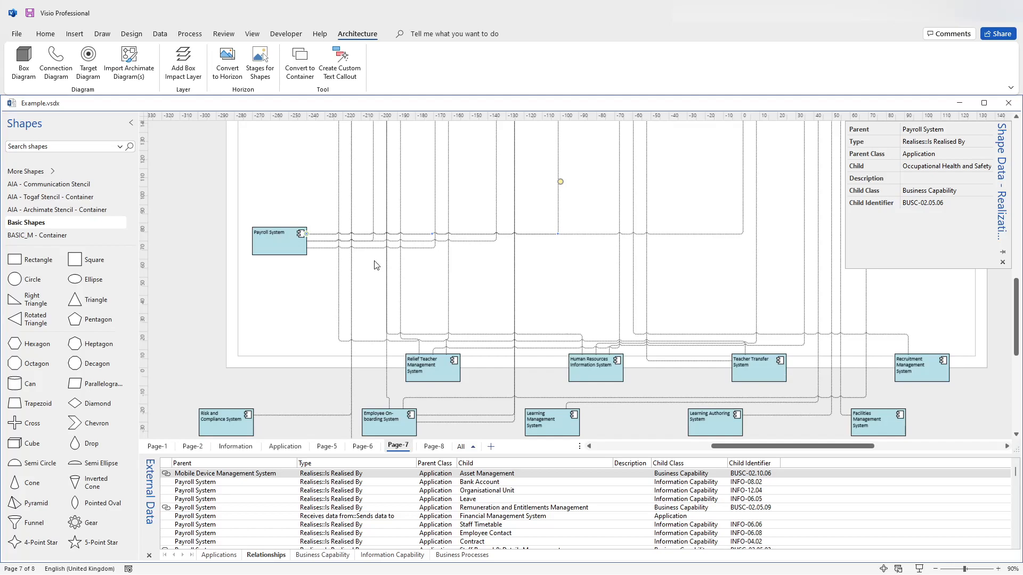
pyautogui.scroll(6, 347, 269)
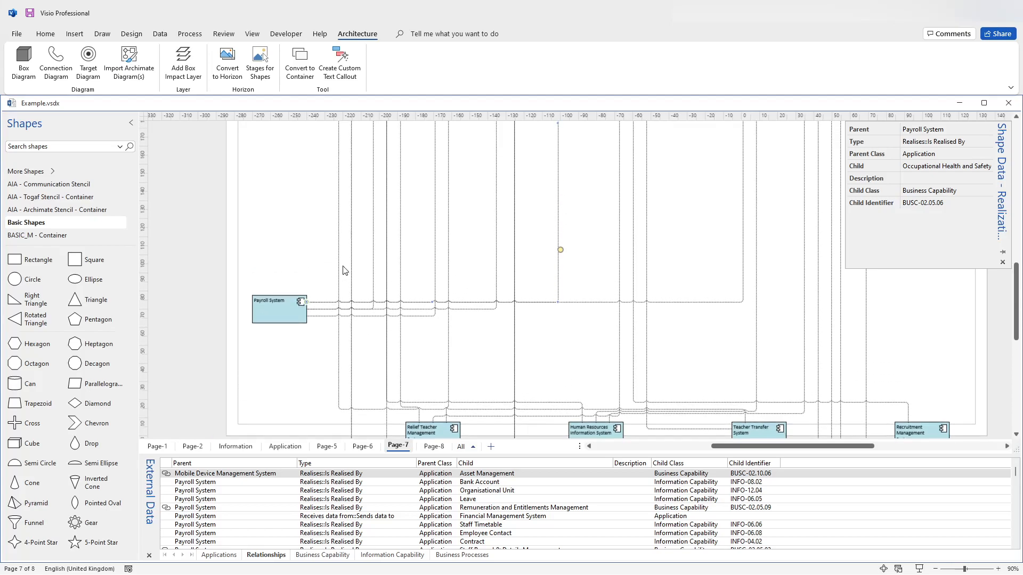
pyautogui.scroll(2, 339, 269)
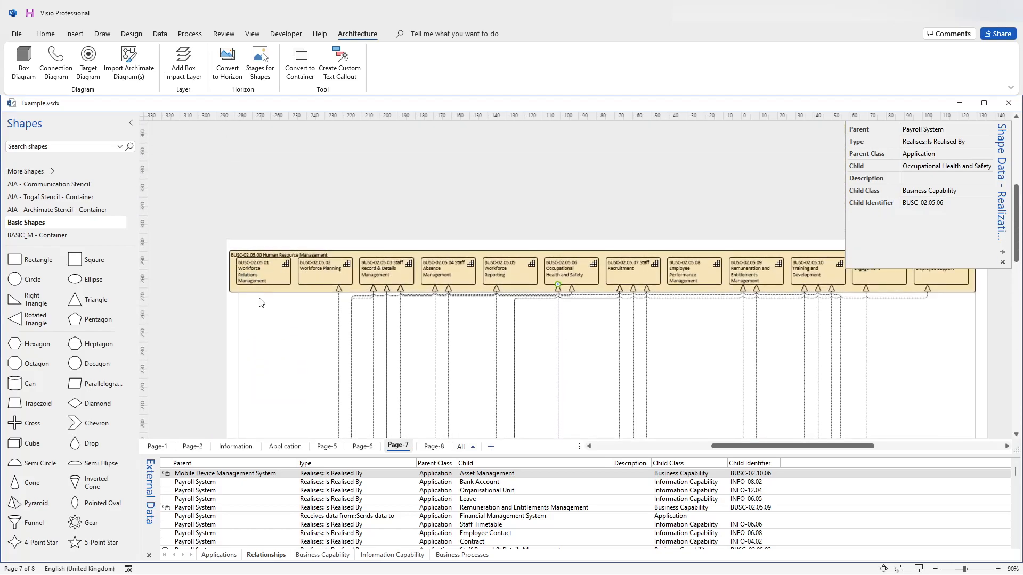